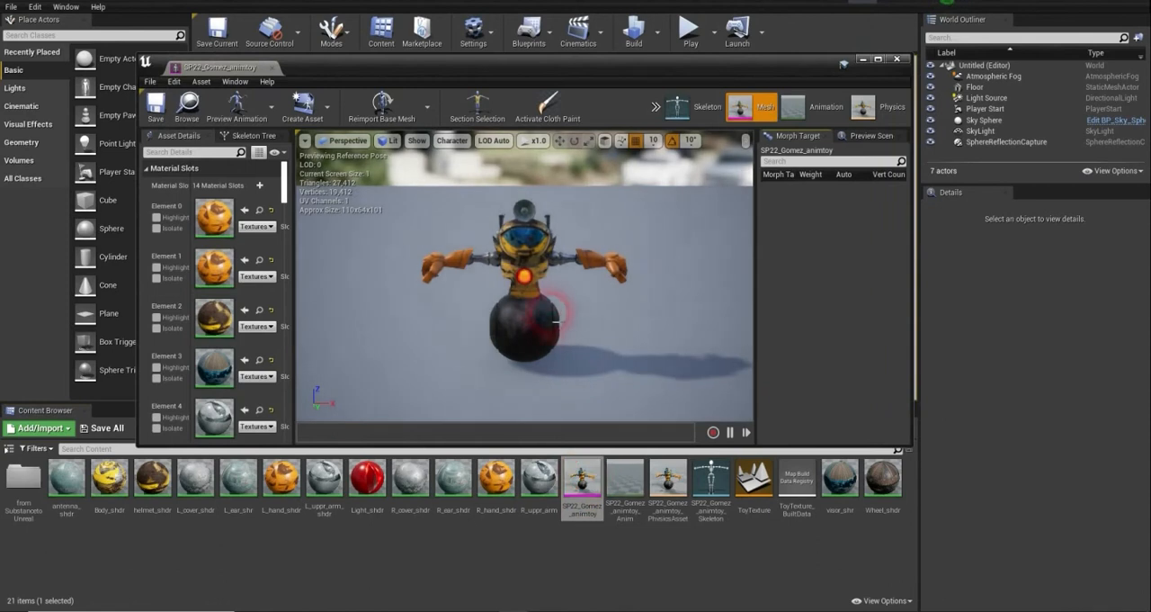
# - Inspect the toy's wheel in the SP22_Gomez_animtoy mesh preview and close the mesh editor
pyautogui.moveTo(591, 318); pyautogui.dragTo(657, 319)
pyautogui.click(611, 315)
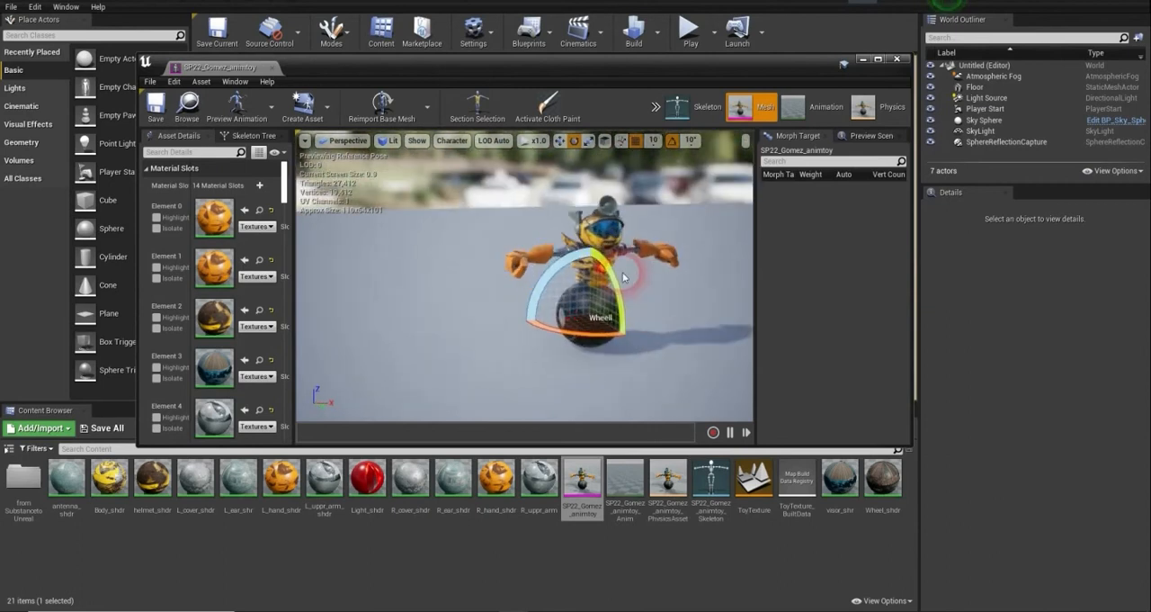
pyautogui.click(897, 60)
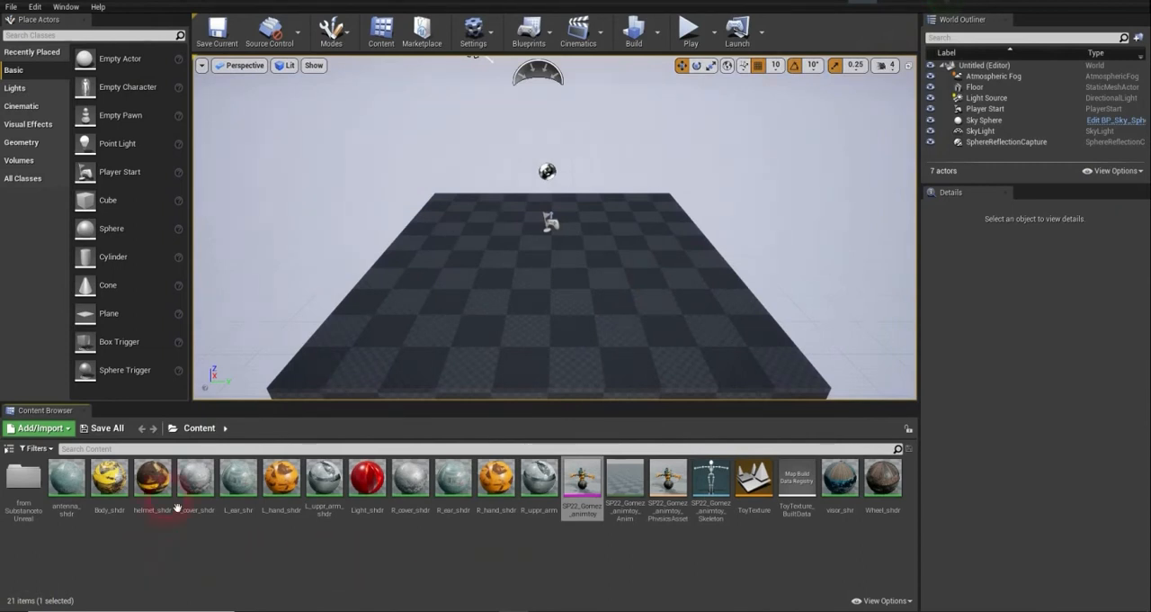
# - Create a new folder named SP22_Gomez_toyFinal in the Content root
pyautogui.click(198, 431)
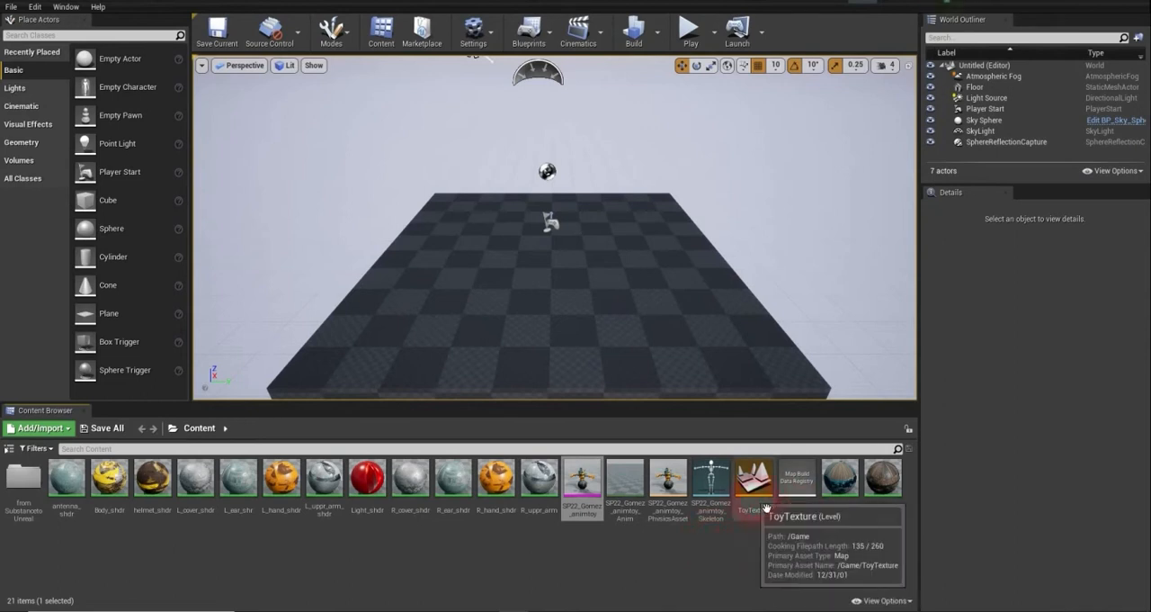
pyautogui.rightClick(168, 550)
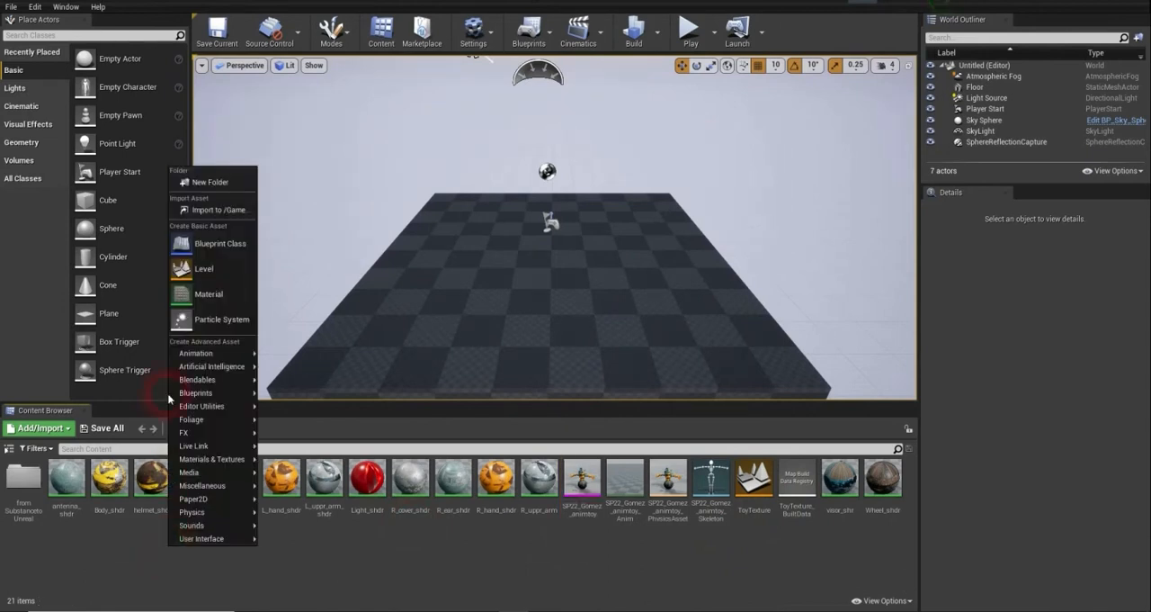
pyautogui.click(206, 182)
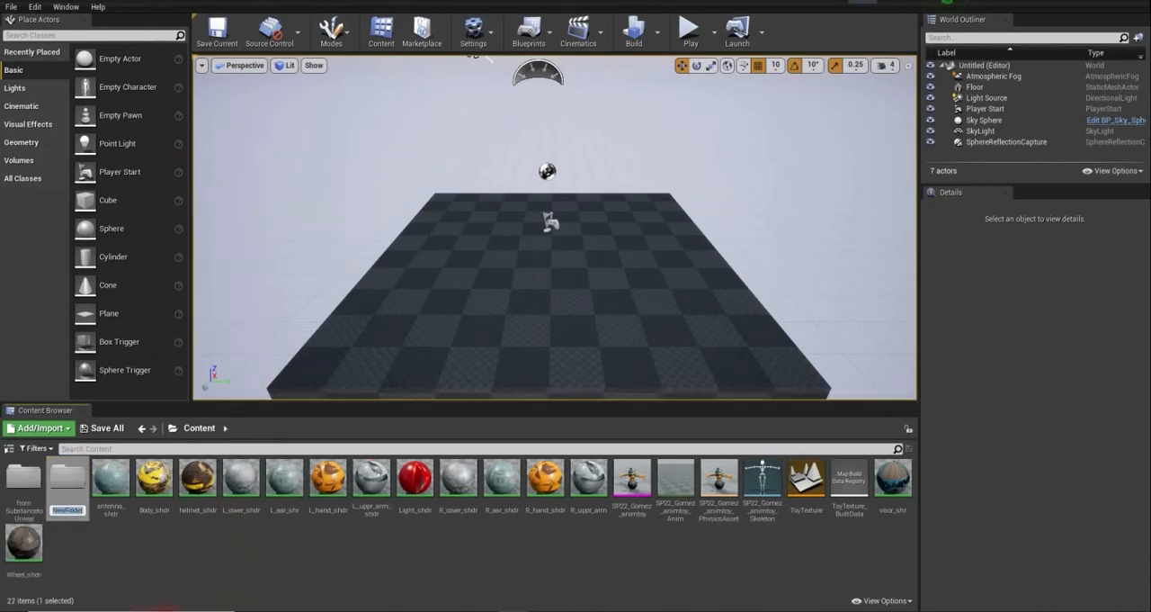
pyautogui.write('SP22')
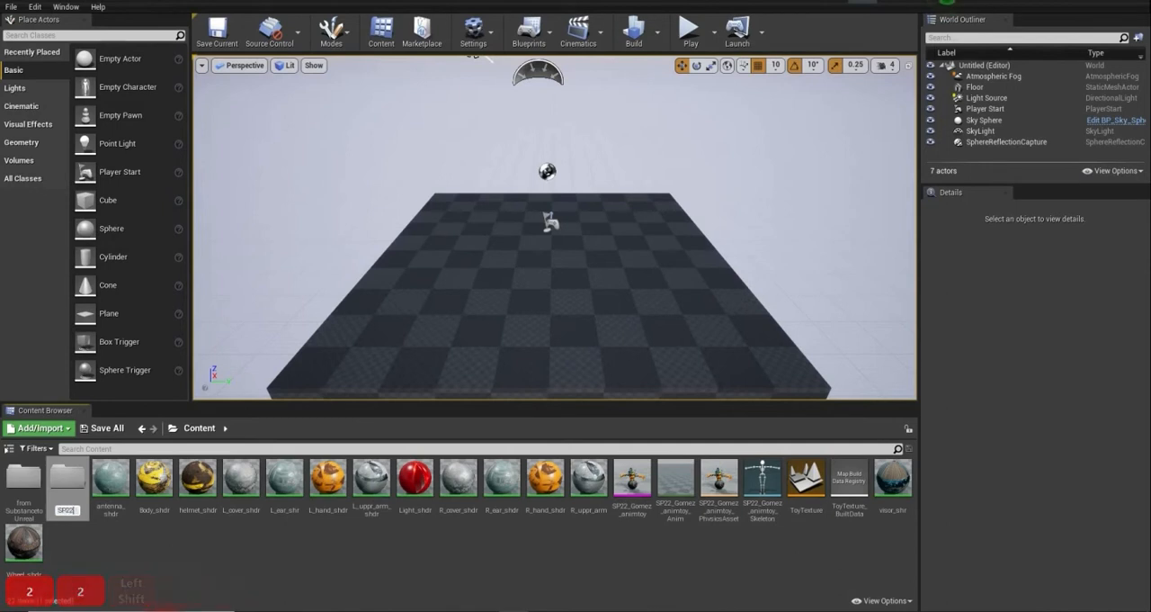
pyautogui.write('_')
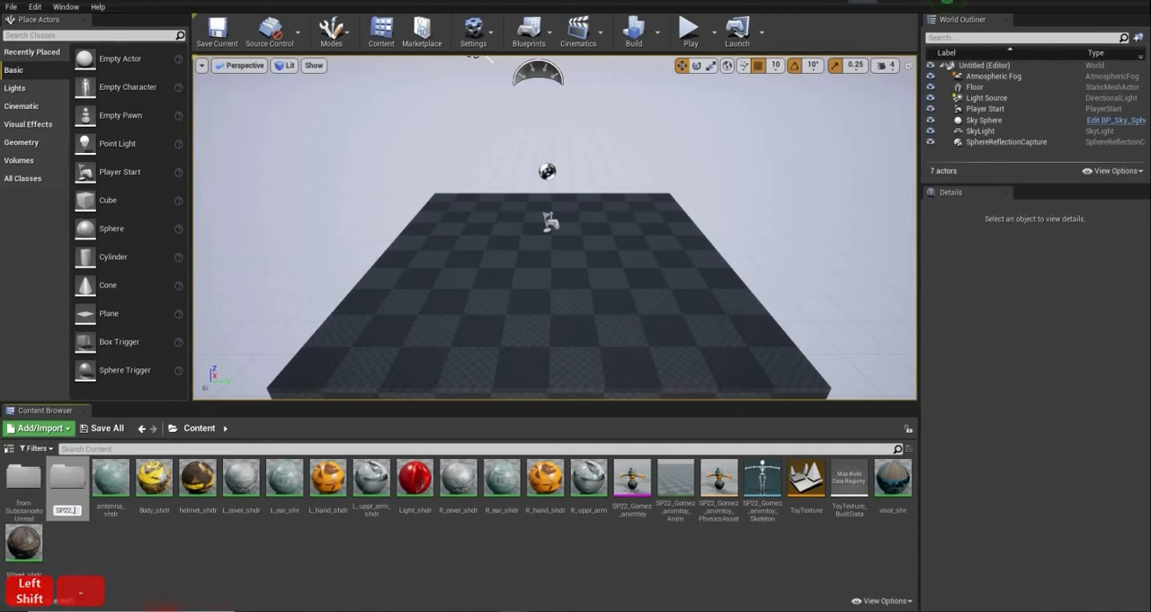
pyautogui.write('Gomez')
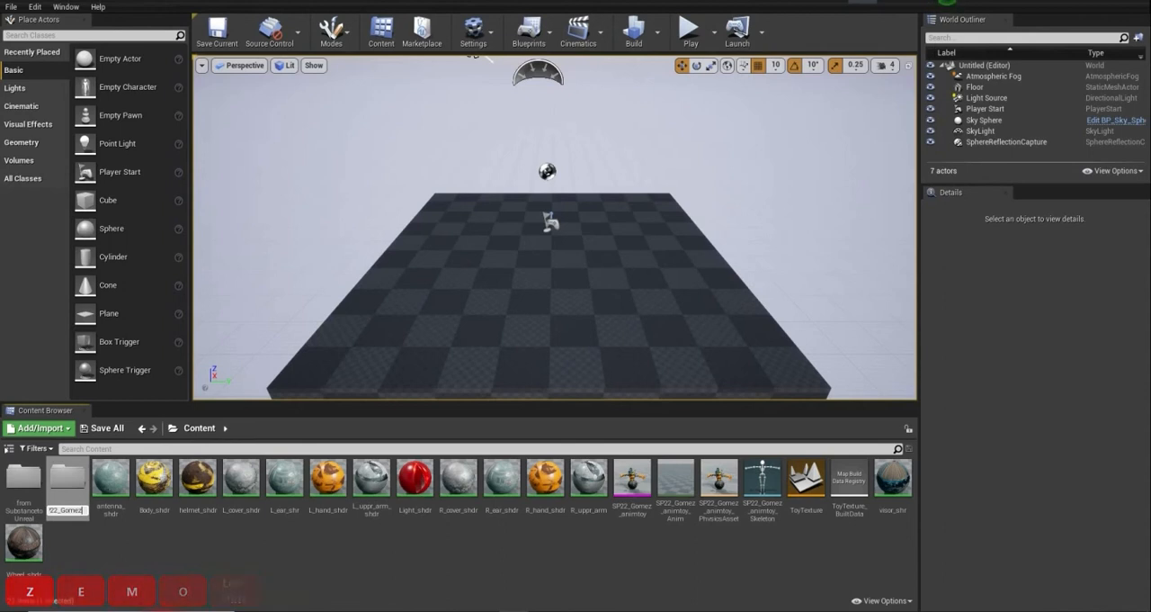
pyautogui.write('_')
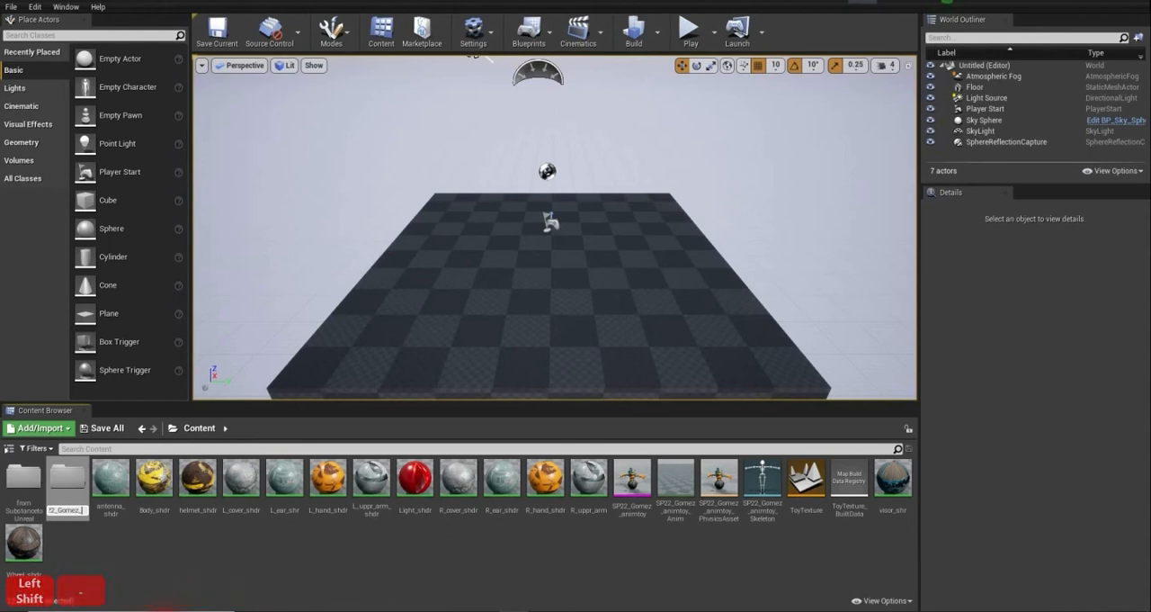
pyautogui.write('toy')
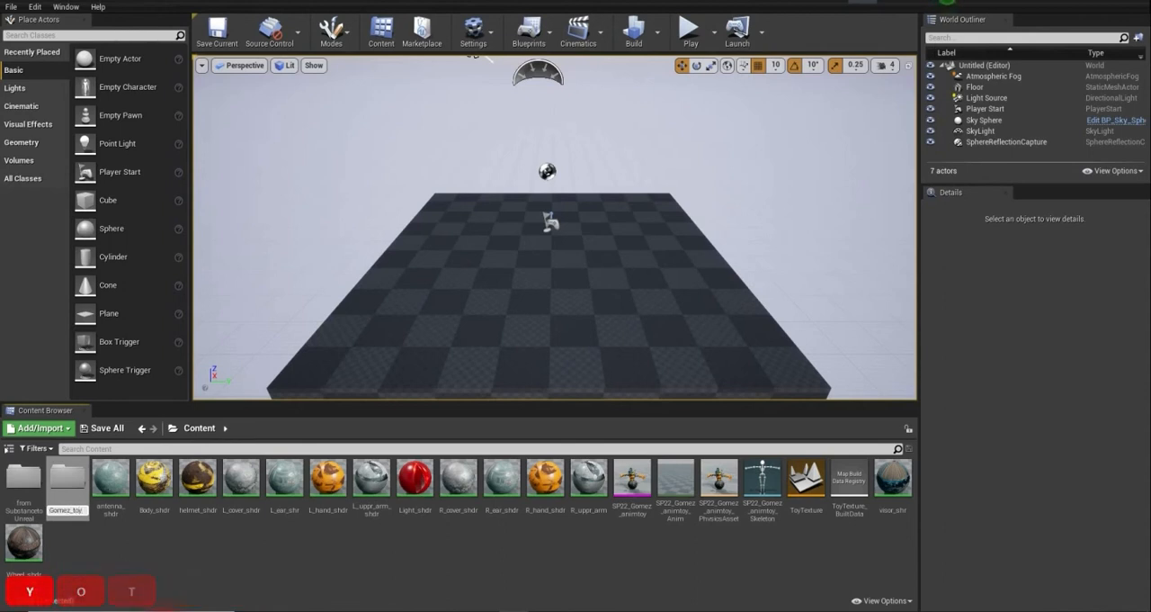
pyautogui.press('Return')
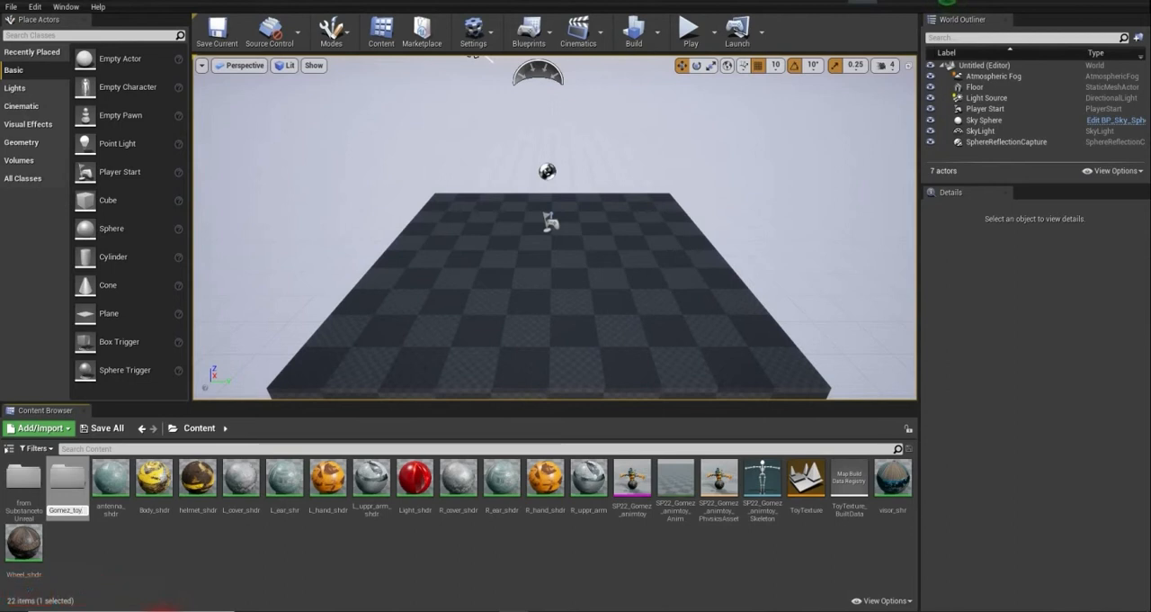
pyautogui.write('Final')
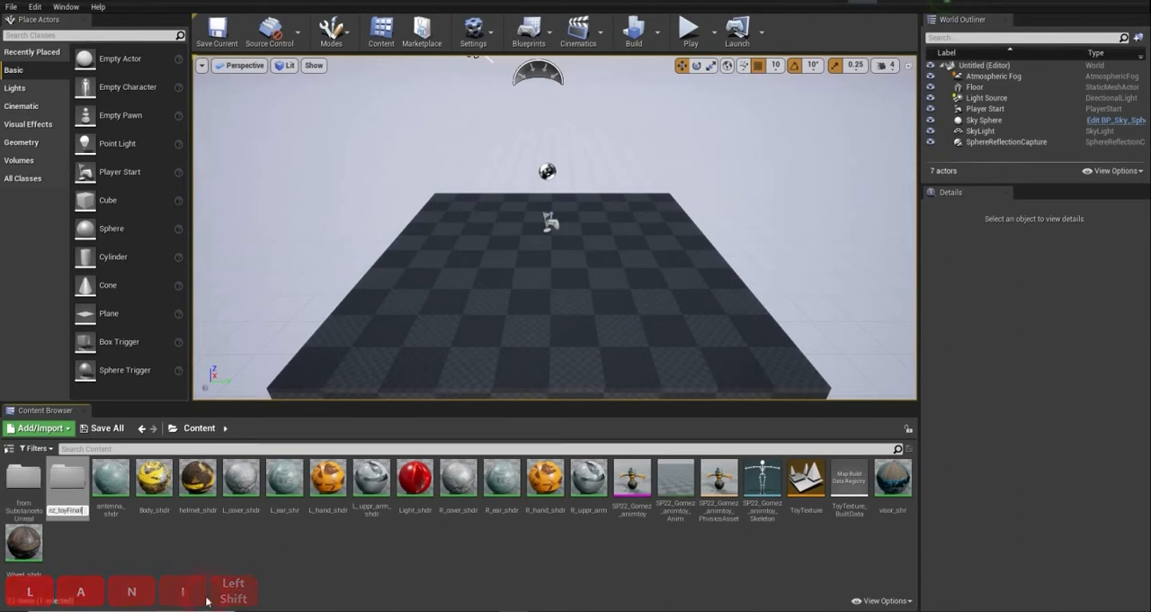
pyautogui.click(134, 561)
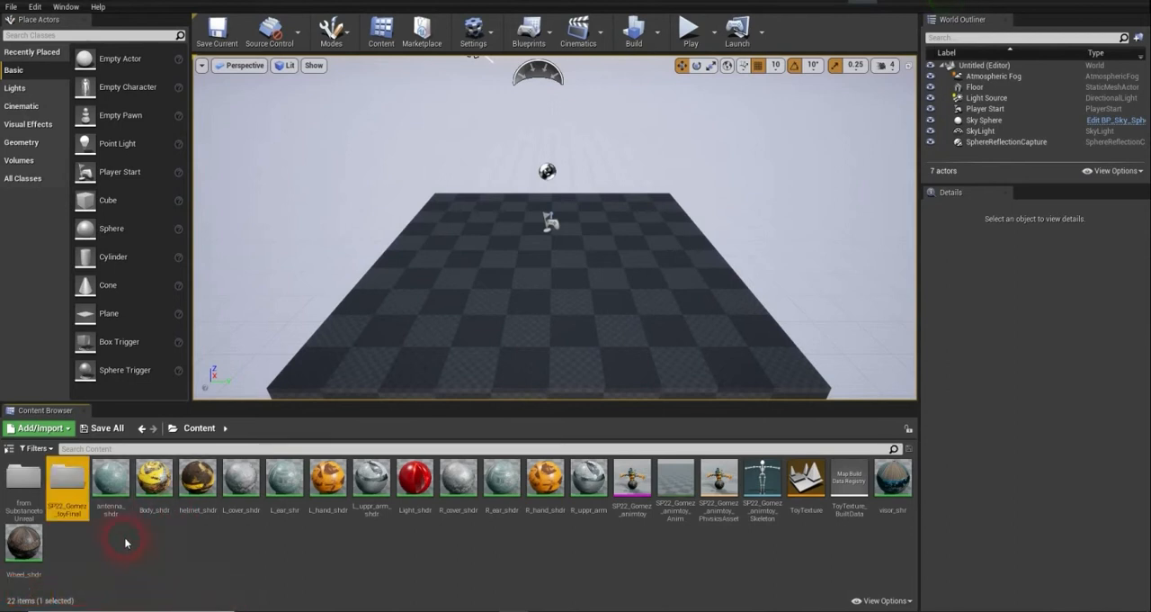
# - Move the fromSubstancetoUnreal texture folder into SP22_Gomez_toyFinal and open the destination folder to check it
pyautogui.click(38, 484)
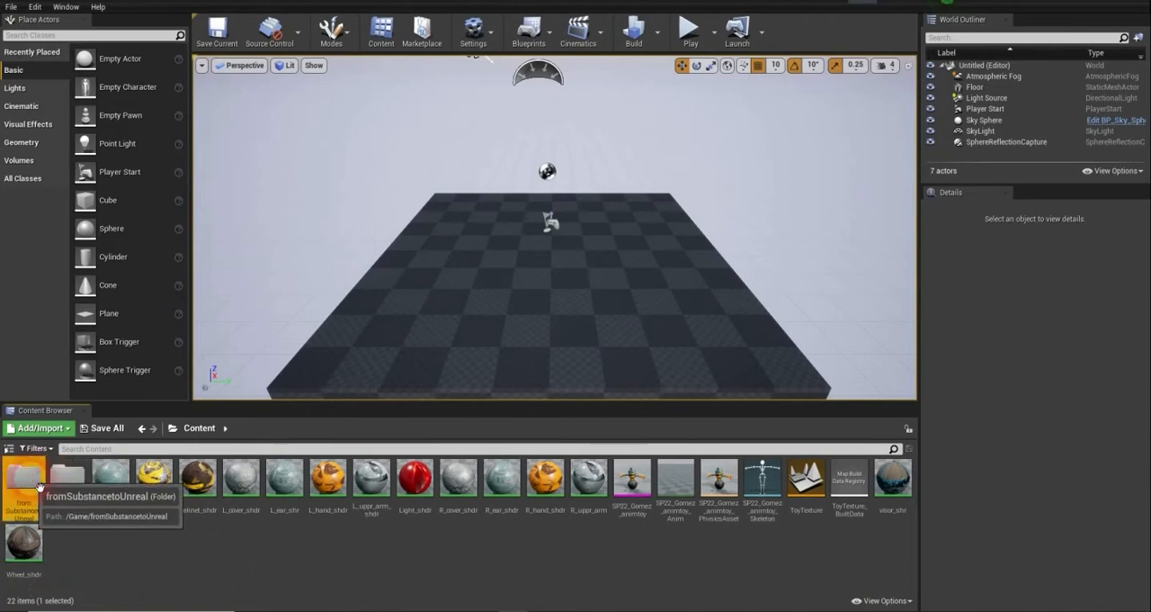
pyautogui.moveTo(38, 486); pyautogui.dragTo(66, 483)
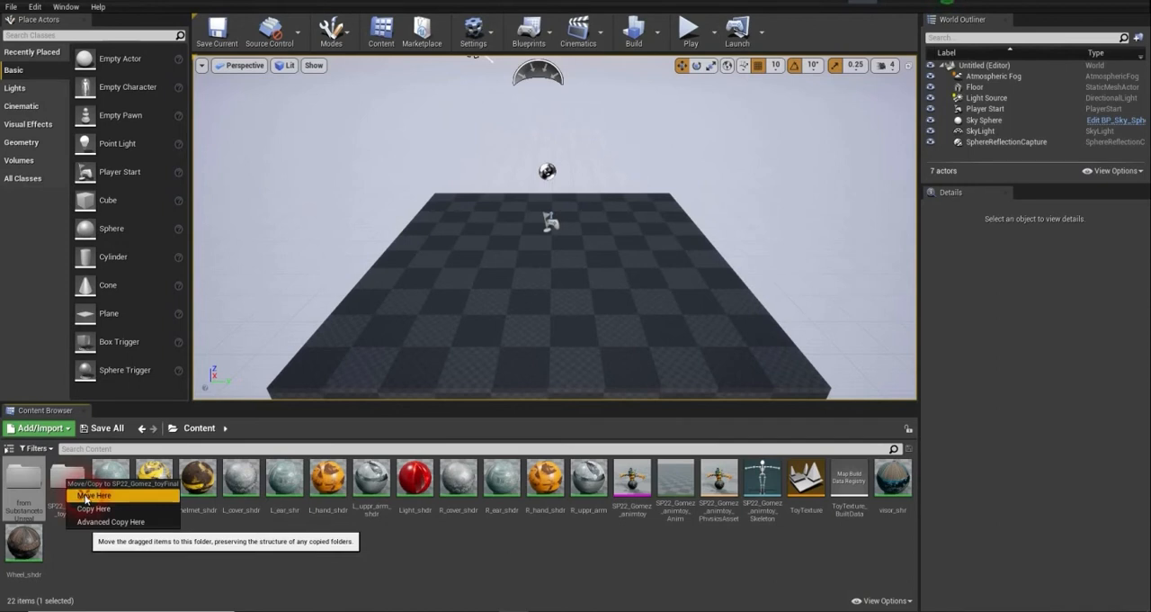
pyautogui.click(87, 496)
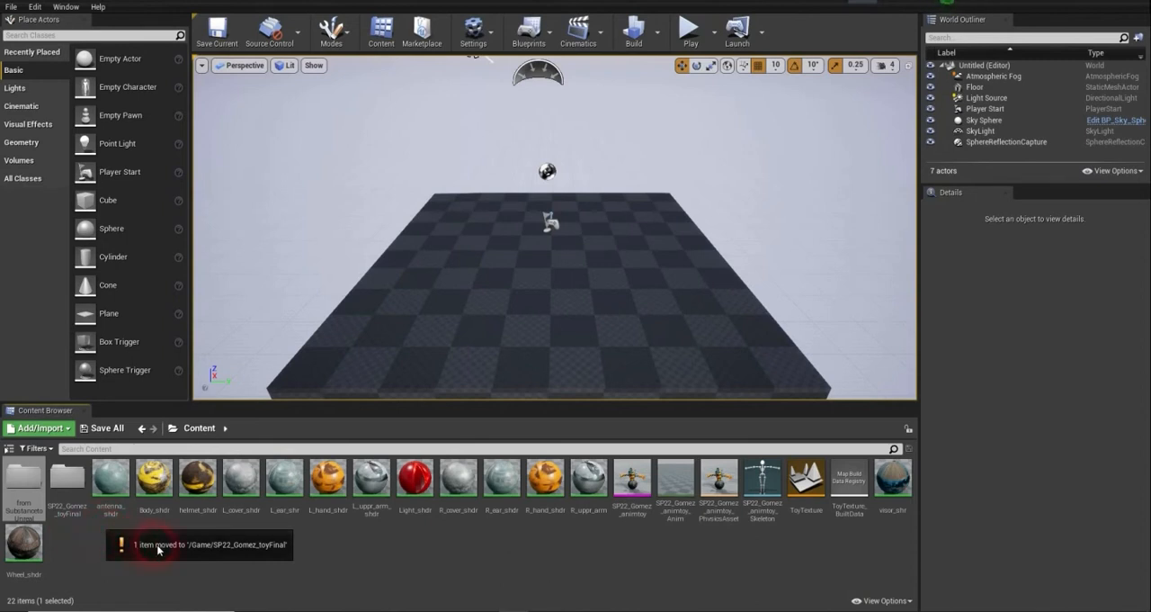
pyautogui.click(130, 491)
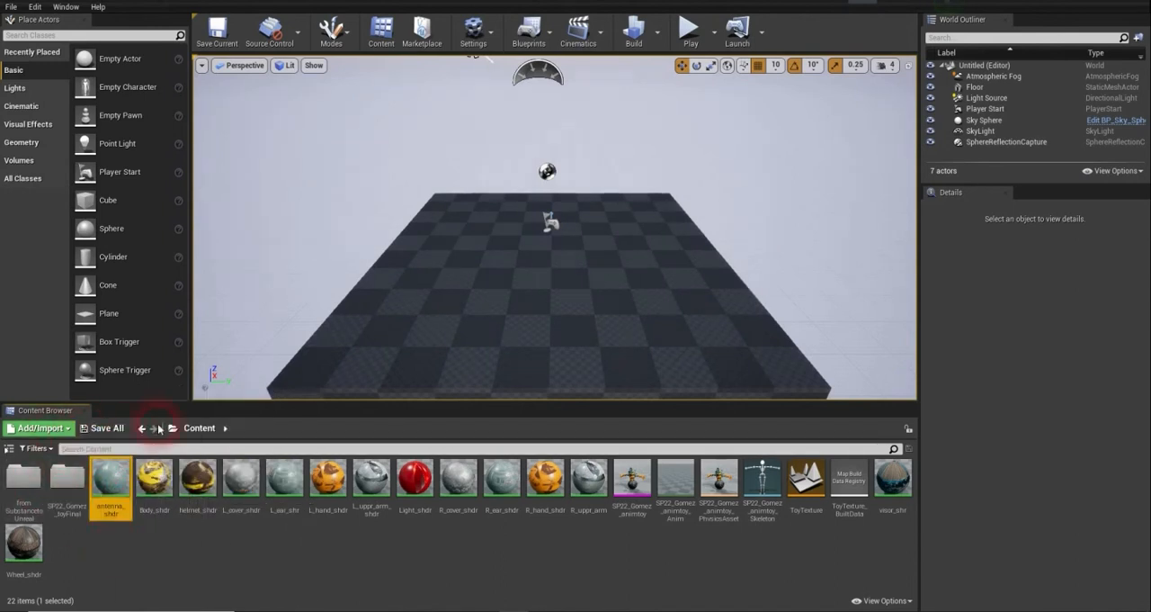
pyautogui.click(87, 487)
pyautogui.doubleClick(79, 482)
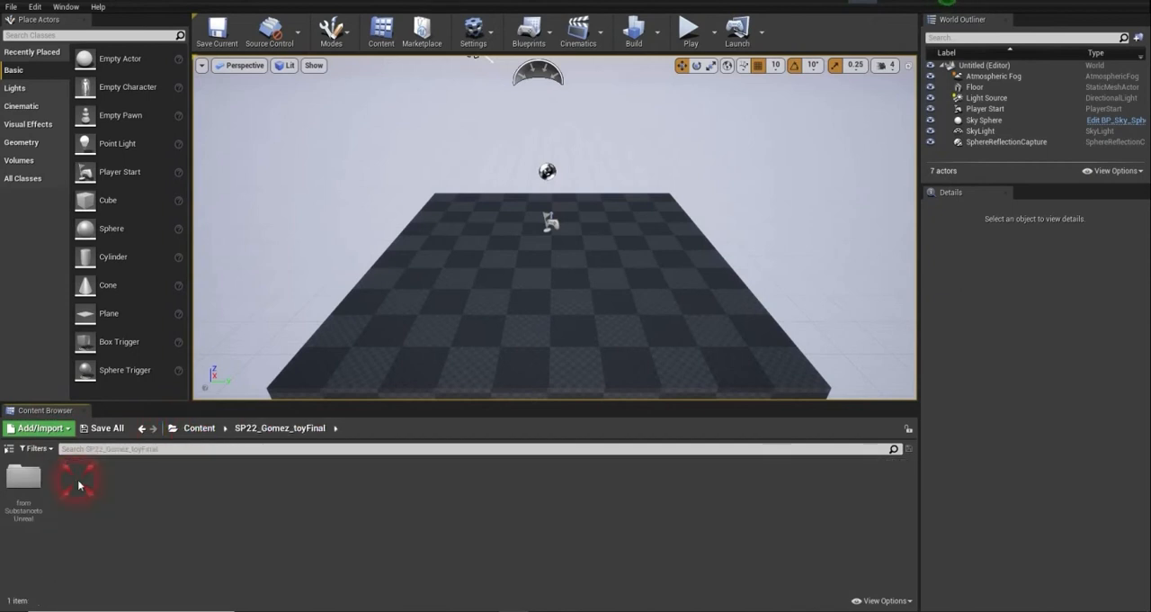
# - Move all toy materials plus the SP22_Gomez_animtoy mesh, animation, physics asset and skeleton from Content into SP22_Gomez_toyFinal, leaving the ToyTexture level files
pyautogui.click(204, 431)
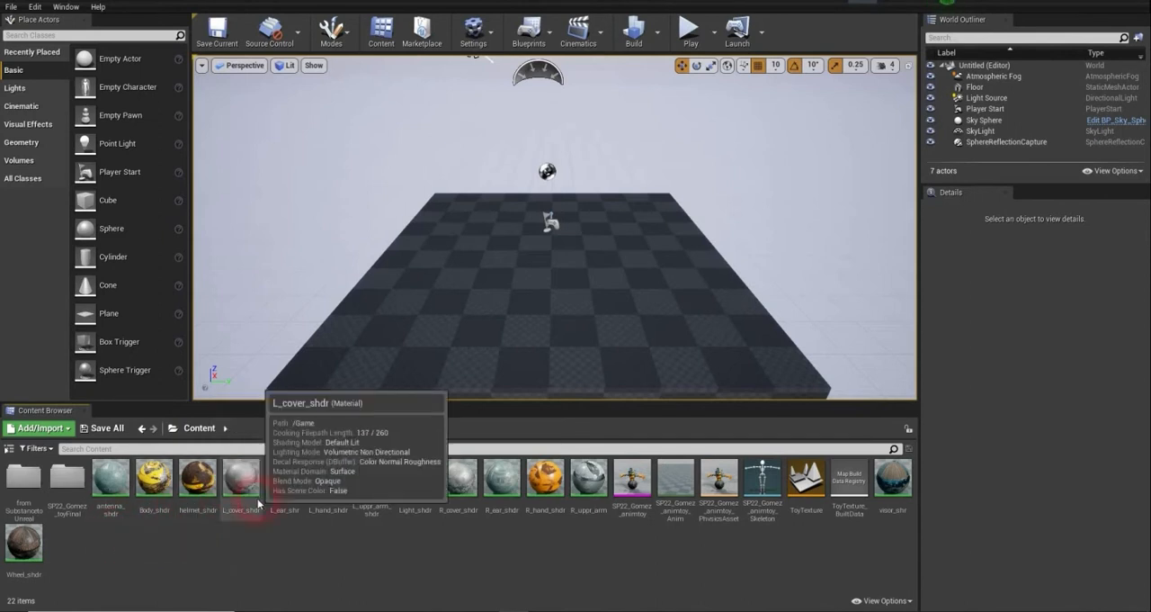
pyautogui.click(125, 494)
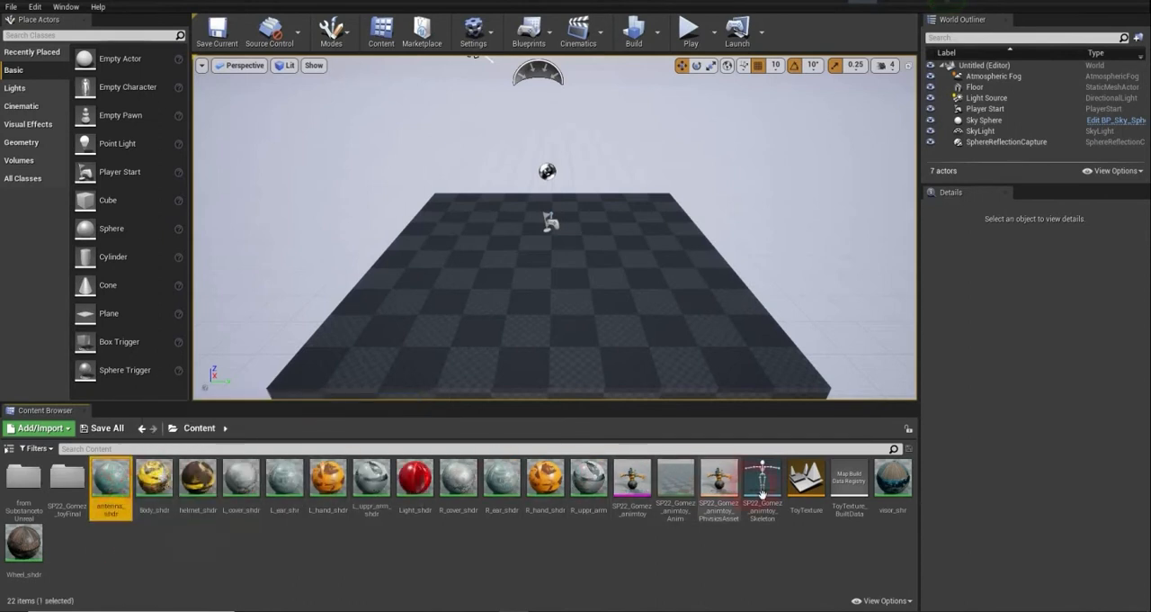
pyautogui.keyDown('shift'); pyautogui.click(775, 495); pyautogui.keyUp('shift')
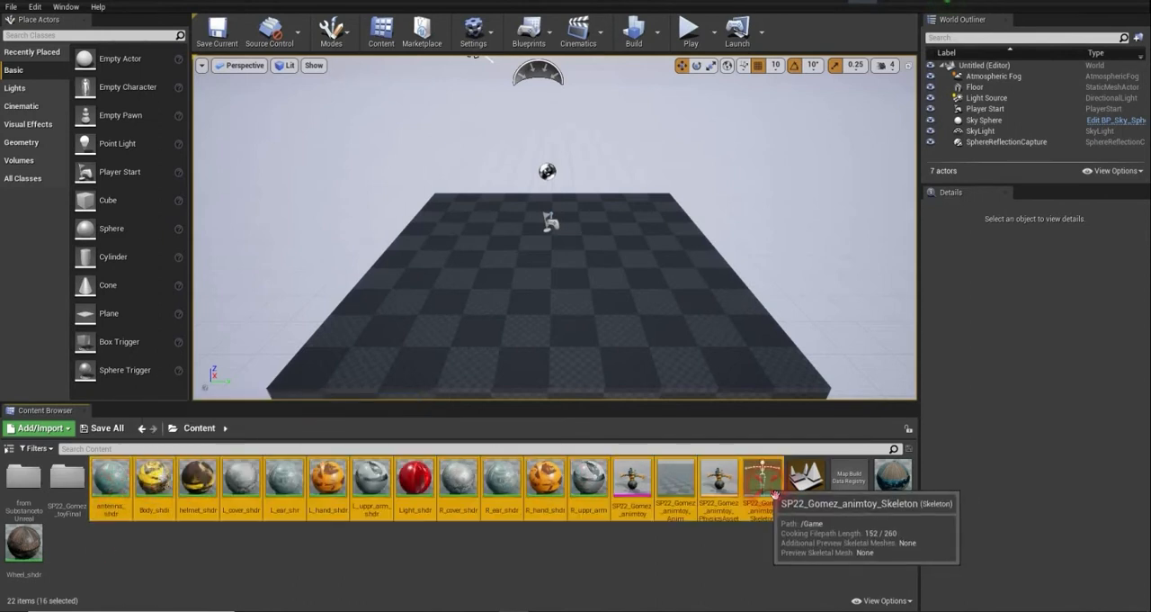
pyautogui.keyDown('shift'); pyautogui.click(893, 486); pyautogui.keyUp('shift')
pyautogui.keyDown('ctrl'); pyautogui.click(24, 543); pyautogui.keyUp('ctrl')
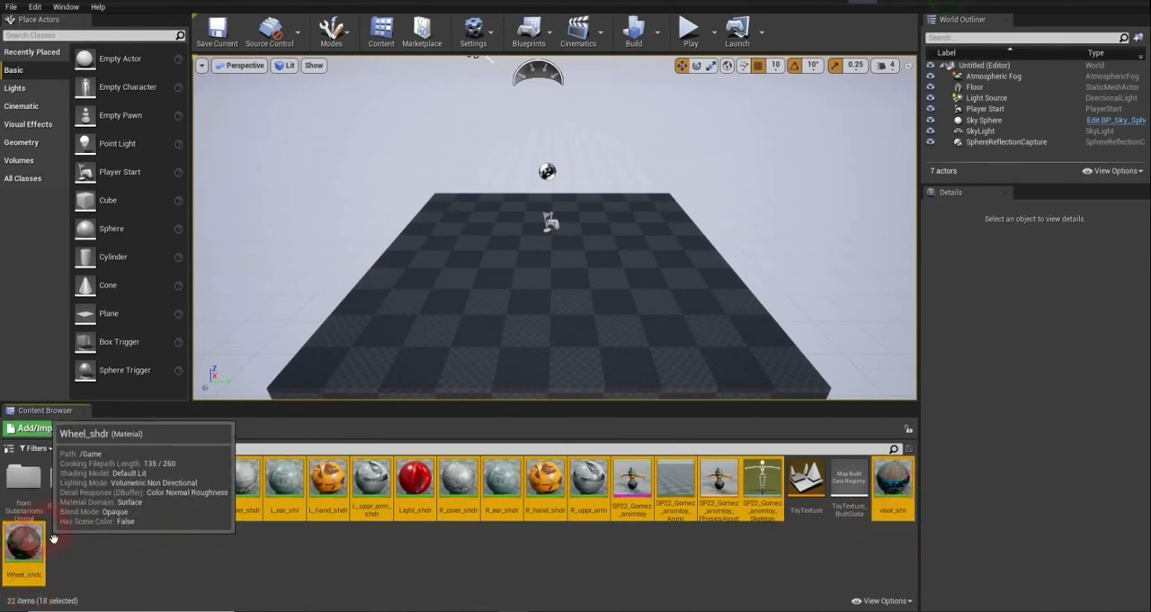
pyautogui.moveTo(114, 498); pyautogui.dragTo(77, 485)
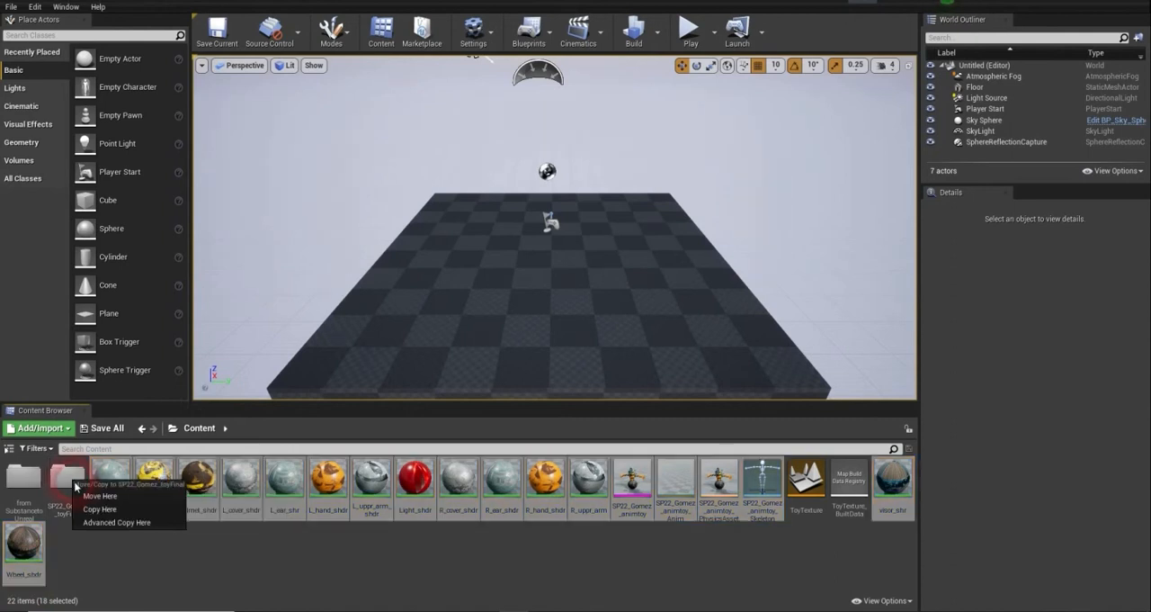
pyautogui.click(101, 495)
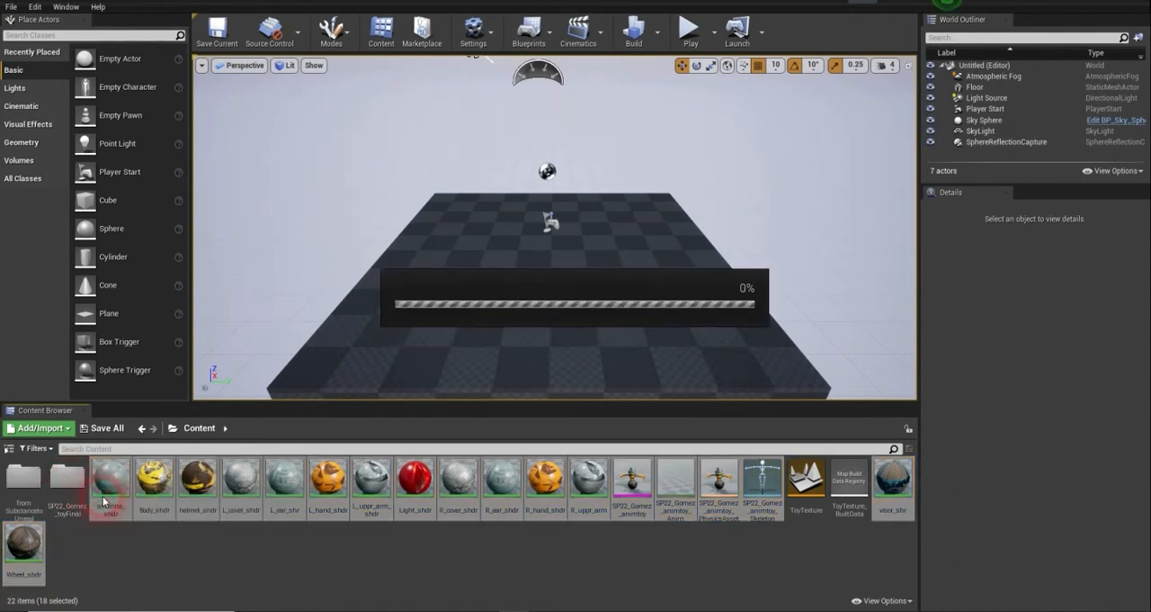
# - Check the contents of the original fromSubstancetoUnreal folder, the SP22_Gomez_toyFinal folder and its moved texture subfolder
pyautogui.doubleClick(40, 494)
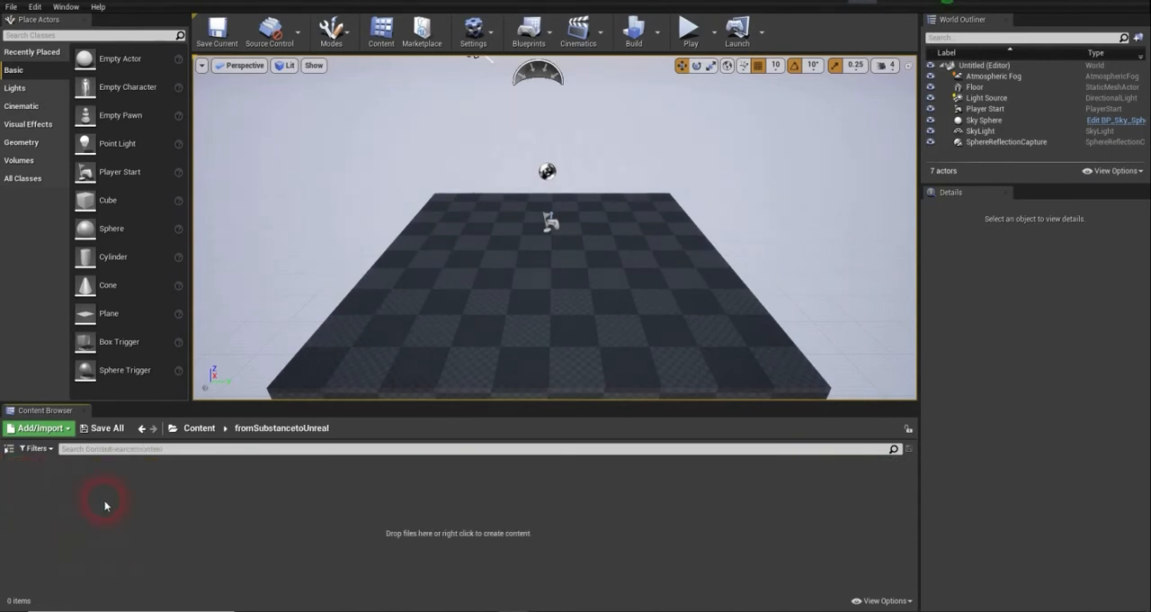
pyautogui.click(201, 435)
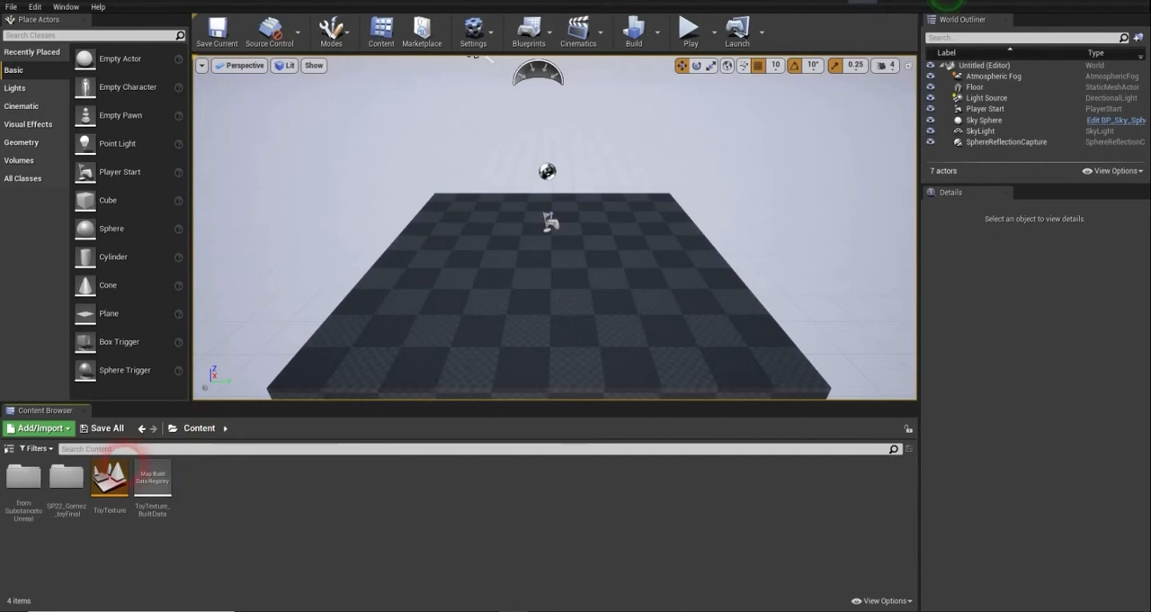
pyautogui.click(85, 481)
pyautogui.doubleClick(85, 481)
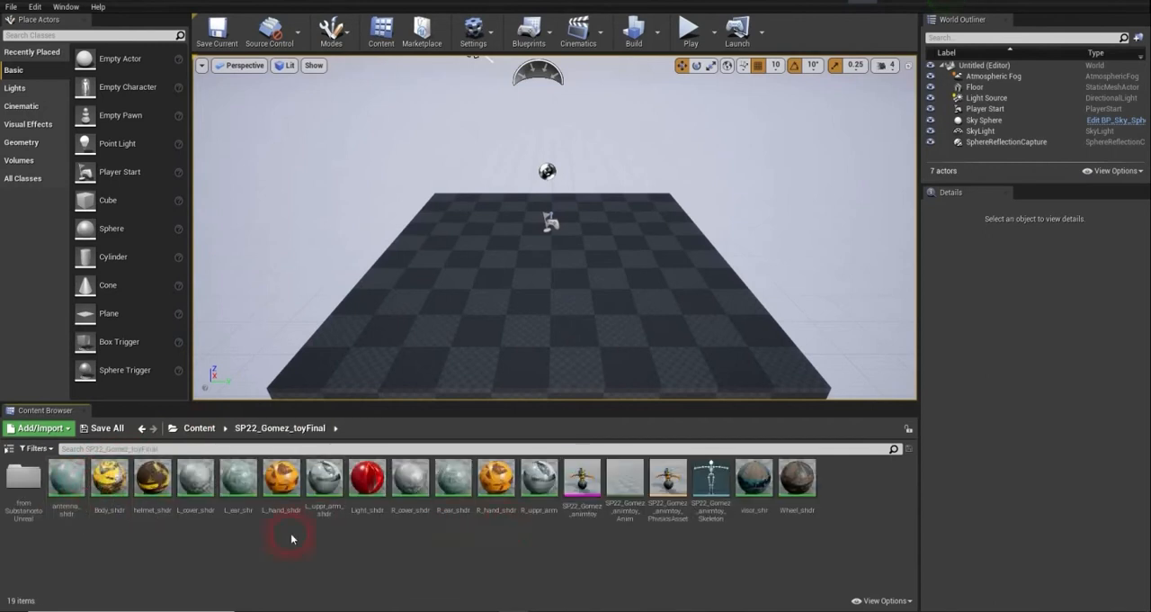
pyautogui.click(27, 485)
pyautogui.doubleClick(27, 486)
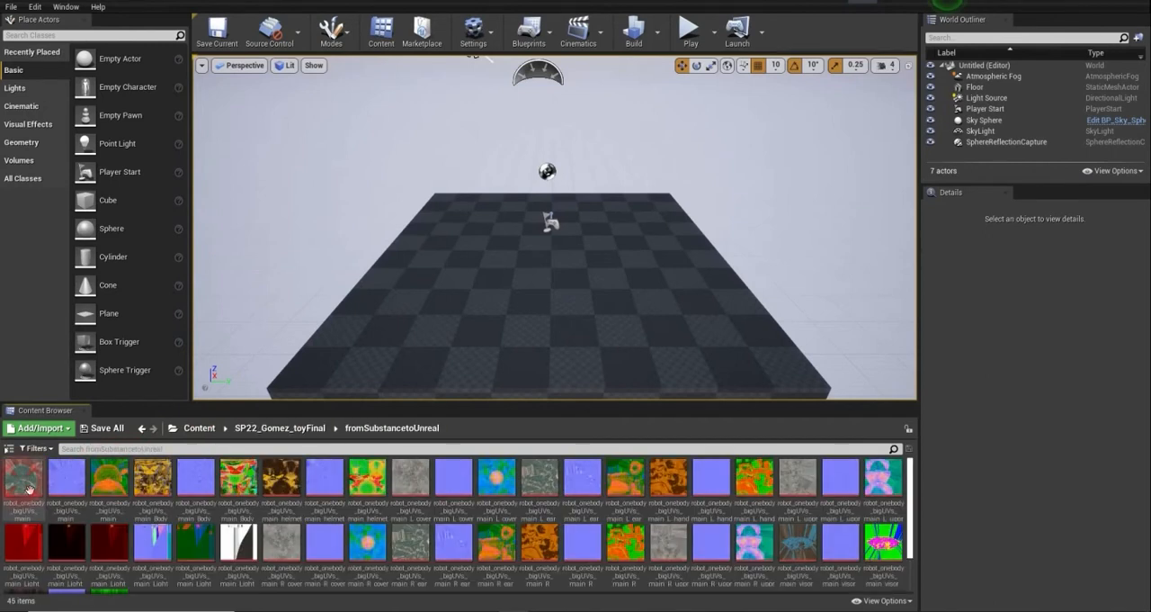
pyautogui.click(271, 433)
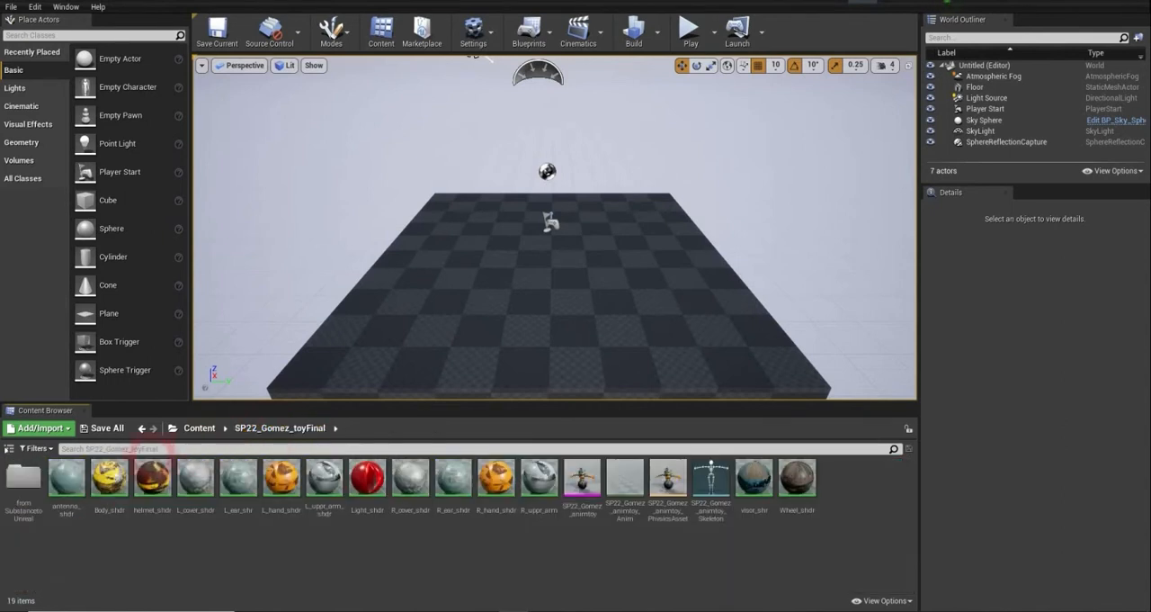
# - Try to delete the emptied fromSubstancetoUnreal folder from the Content root
pyautogui.click(209, 433)
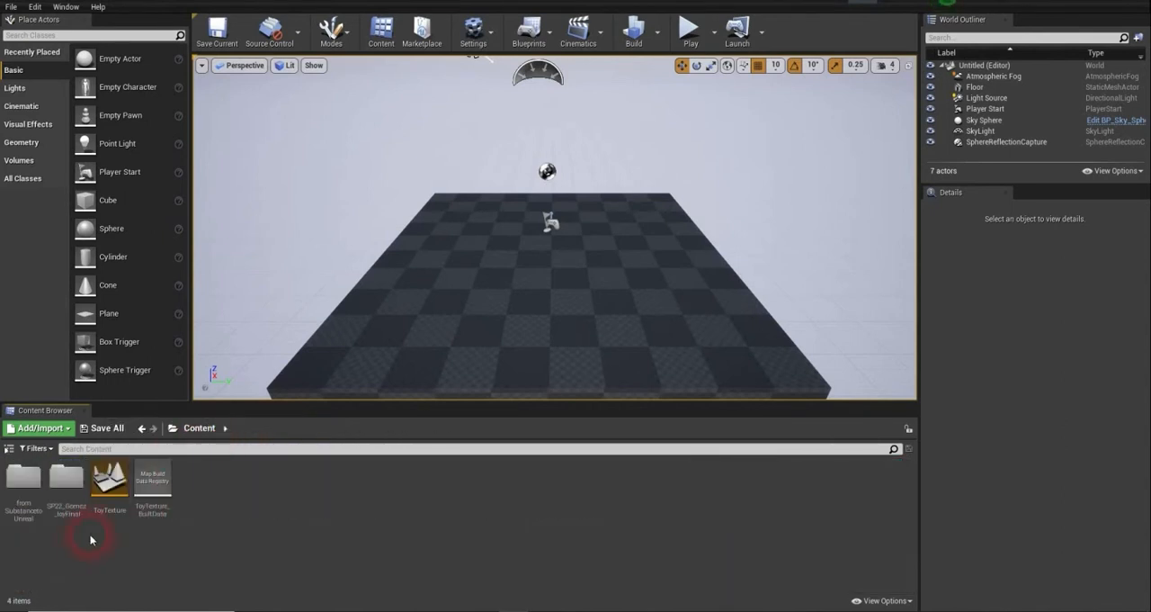
pyautogui.click(23, 508)
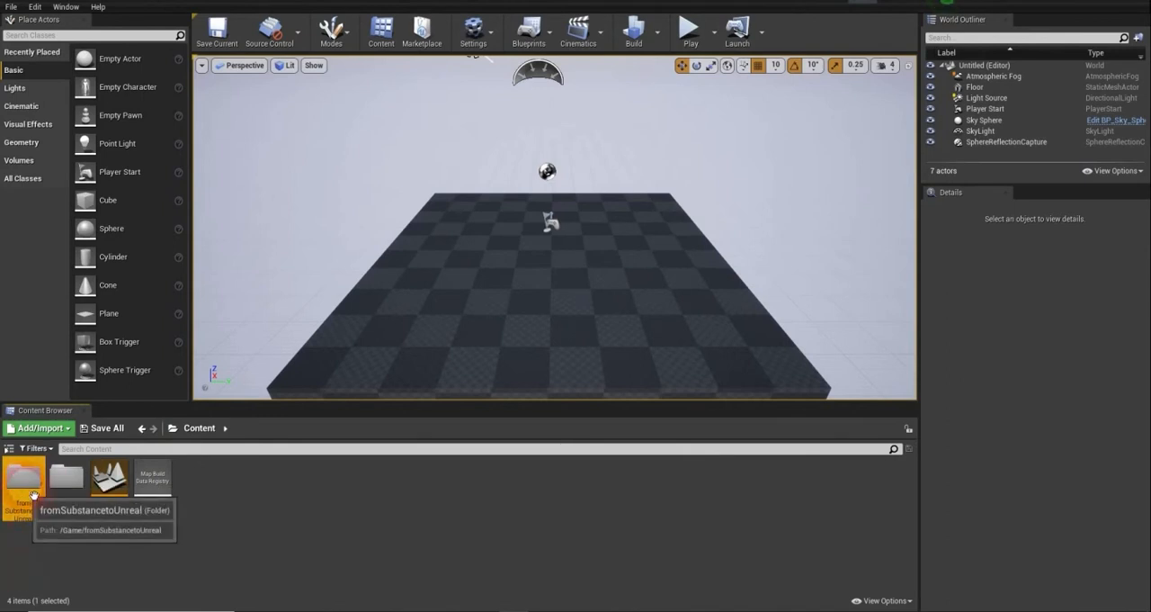
pyautogui.rightClick(33, 490)
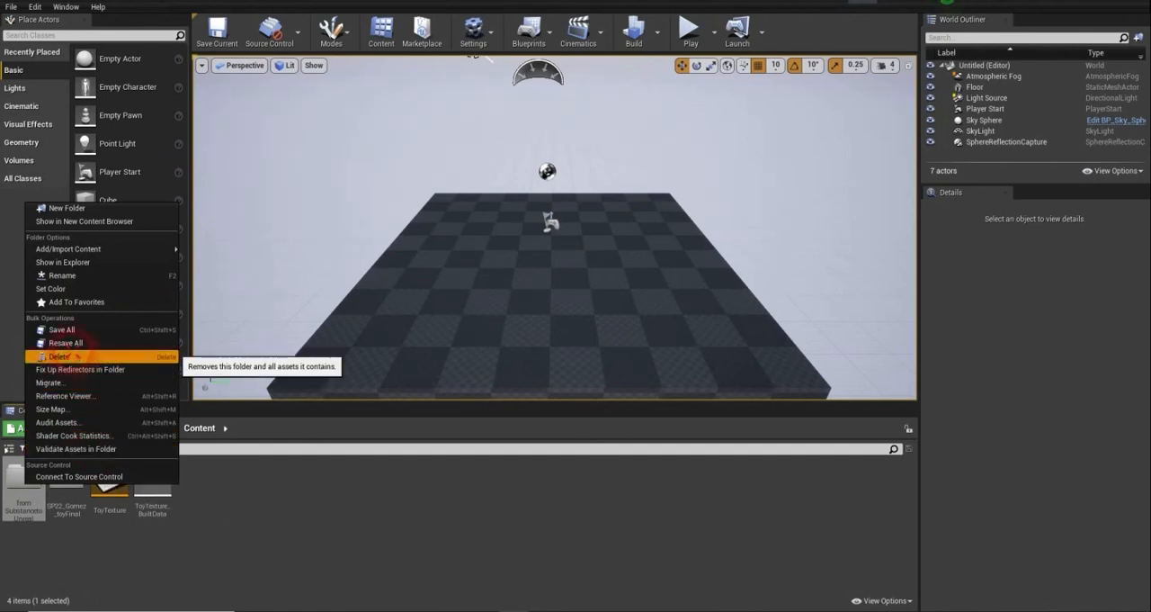
pyautogui.click(75, 356)
pyautogui.click(82, 540)
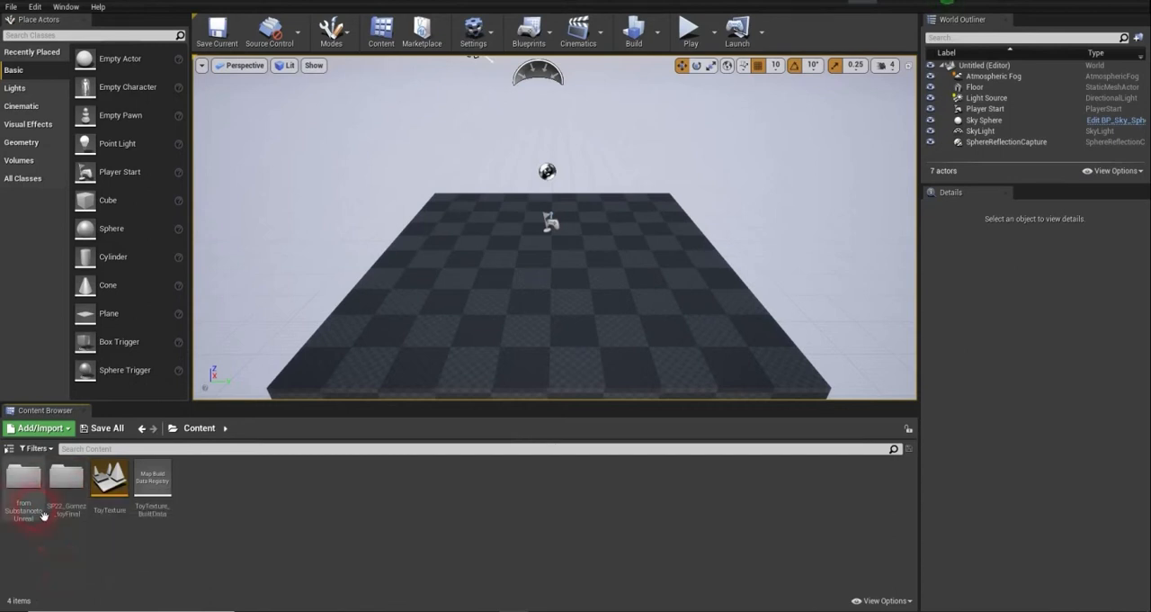
pyautogui.click(70, 493)
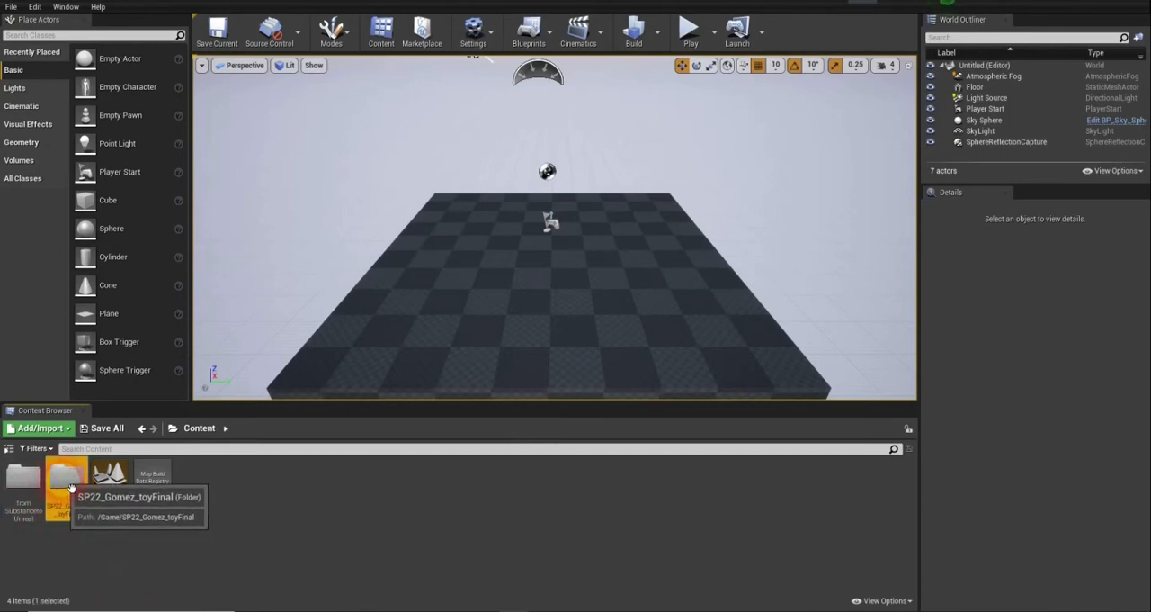
pyautogui.click(357, 537)
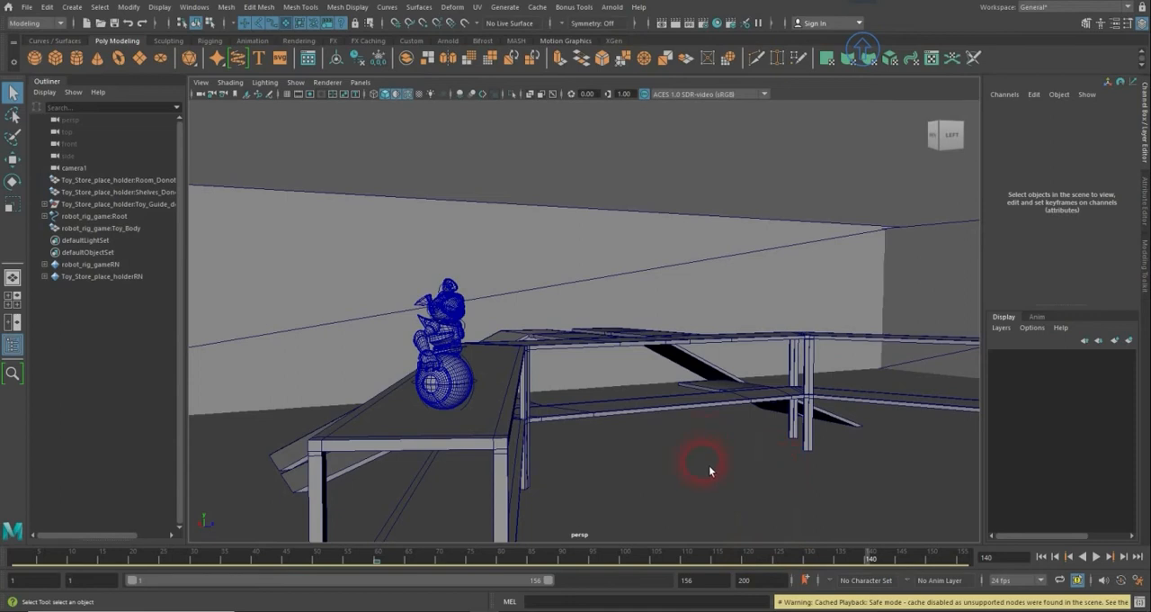
# - Inspect the robot toy's placement on the store shelf from several angles, scrubbing the animation around frames 140 to 143
pyautogui.click(803, 417)
pyautogui.keyDown('alt'); pyautogui.moveTo(784, 411); pyautogui.dragTo(519, 333); pyautogui.keyUp('alt')
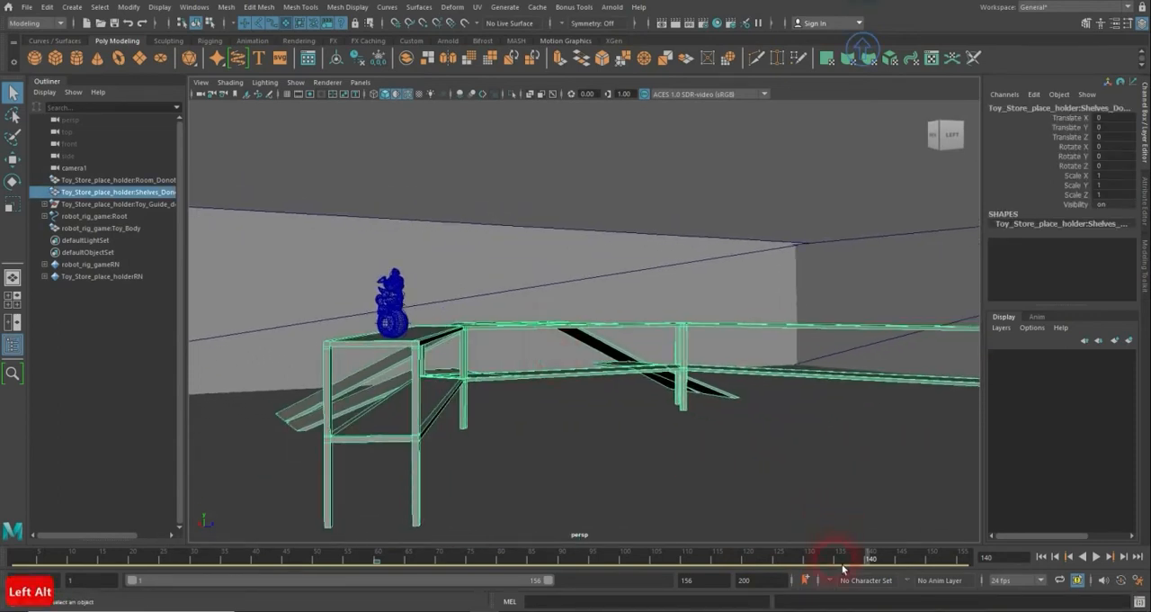
pyautogui.moveTo(841, 563); pyautogui.dragTo(877, 560)
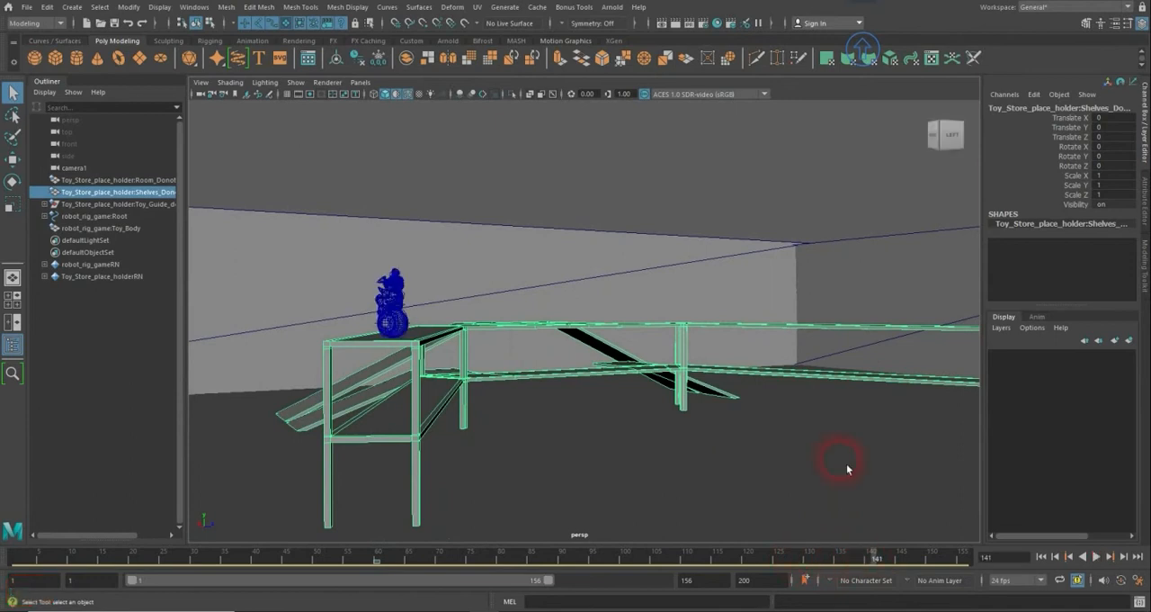
pyautogui.keyDown('alt'); pyautogui.moveTo(840, 465); pyautogui.dragTo(917, 481); pyautogui.keyUp('alt')
pyautogui.moveTo(863, 564); pyautogui.dragTo(887, 558)
pyautogui.keyDown('alt'); pyautogui.moveTo(879, 465); pyautogui.dragTo(930, 462); pyautogui.keyUp('alt')
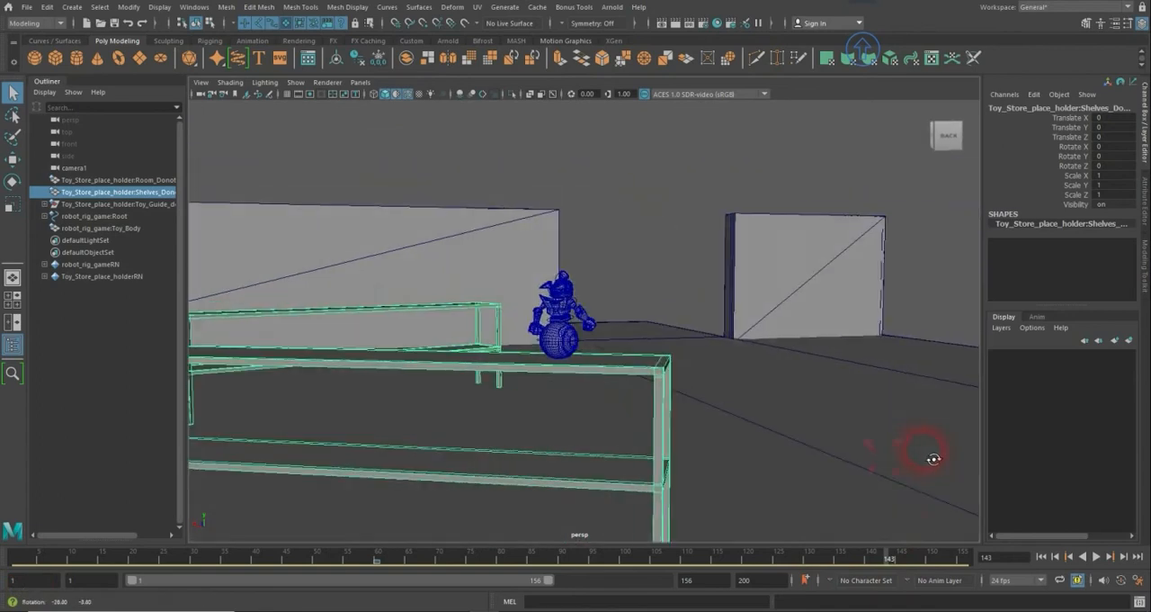
pyautogui.moveTo(767, 569)
pyautogui.mouseDown()
pyautogui.moveTo(763, 560)
pyautogui.moveTo(841, 558)
pyautogui.moveTo(896, 569)
pyautogui.moveTo(872, 572)
pyautogui.mouseUp()
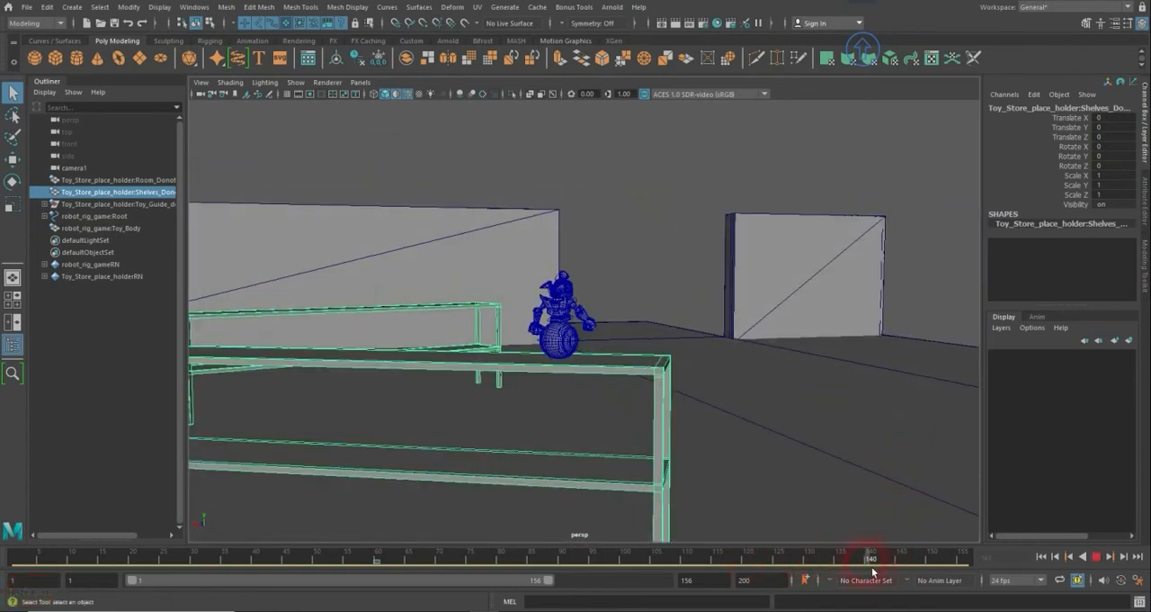
pyautogui.keyDown('alt'); pyautogui.moveTo(770, 386); pyautogui.dragTo(513, 326); pyautogui.keyUp('alt')
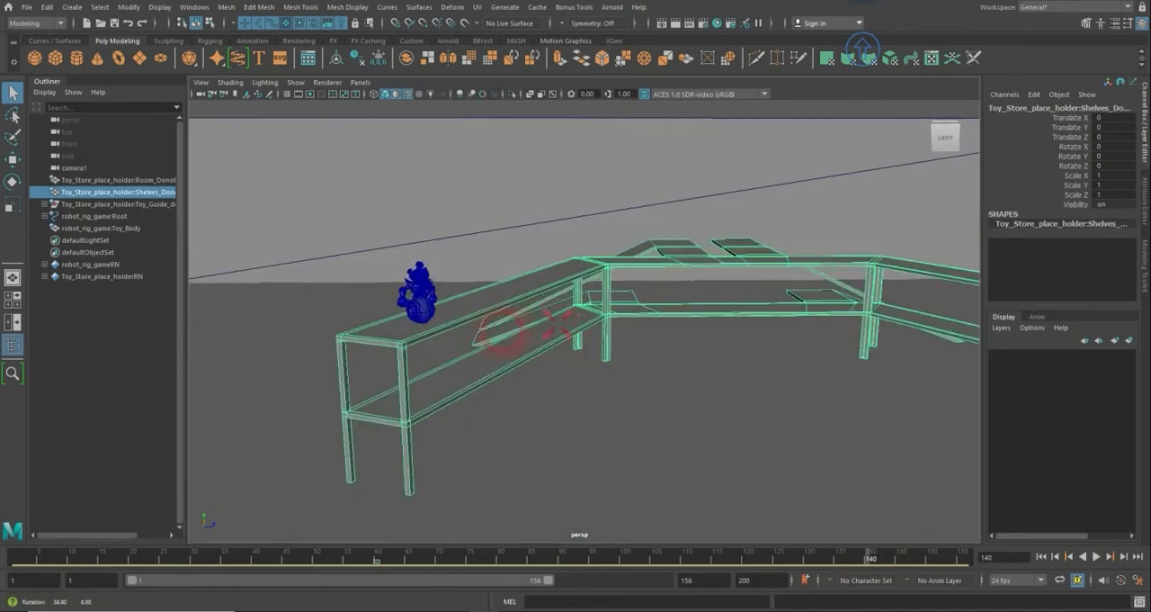
pyautogui.keyDown('alt'); pyautogui.moveTo(552, 317); pyautogui.dragTo(716, 276, button='right'); pyautogui.keyUp('alt')
pyautogui.keyDown('alt'); pyautogui.moveTo(717, 275); pyautogui.dragTo(686, 288); pyautogui.keyUp('alt')
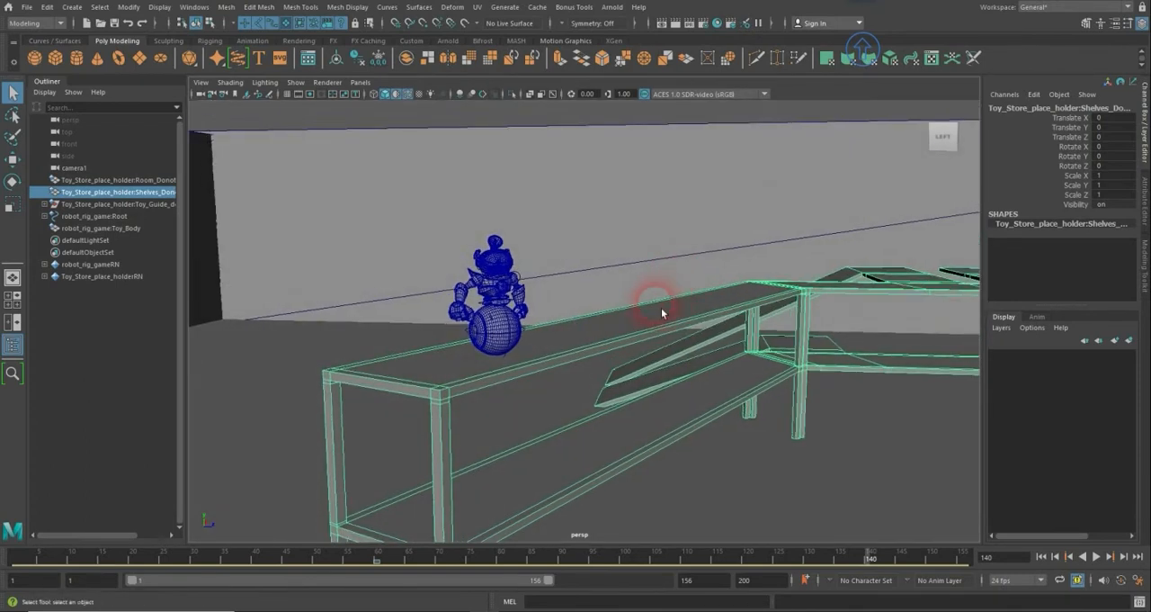
pyautogui.keyDown('alt'); pyautogui.moveTo(663, 300); pyautogui.dragTo(694, 330, button='middle'); pyautogui.keyUp('alt')
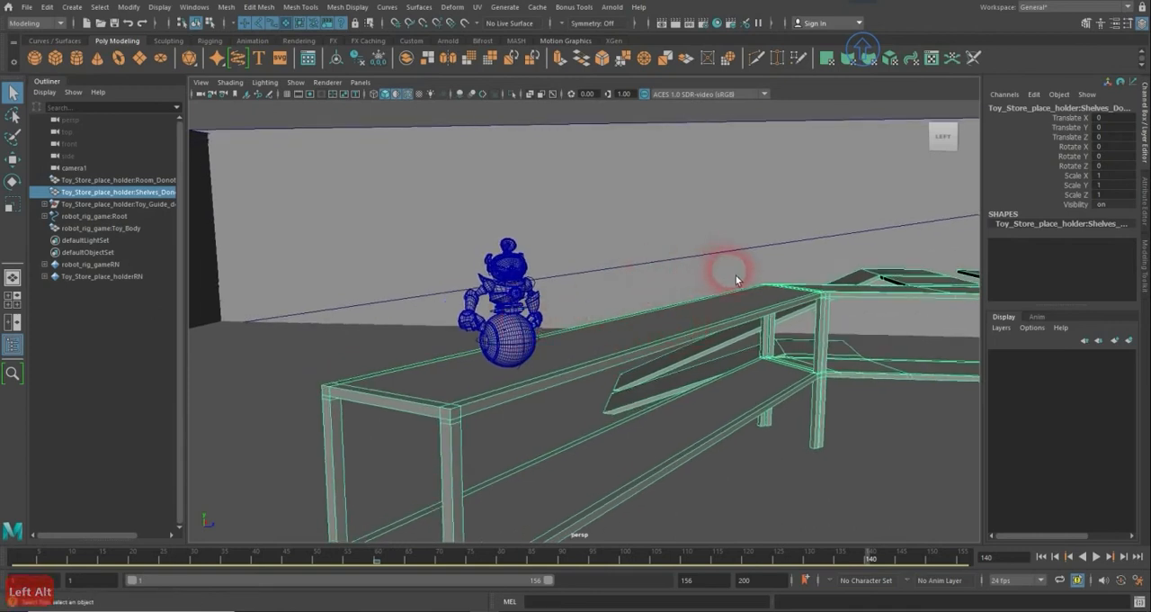
# - Temporarily show the hidden cubesDonot_export guide cubes in wireframe to check the toy's size, and restore the hidden, shaded view
pyautogui.keyDown('shift'); pyautogui.click(45, 204); pyautogui.keyUp('shift')
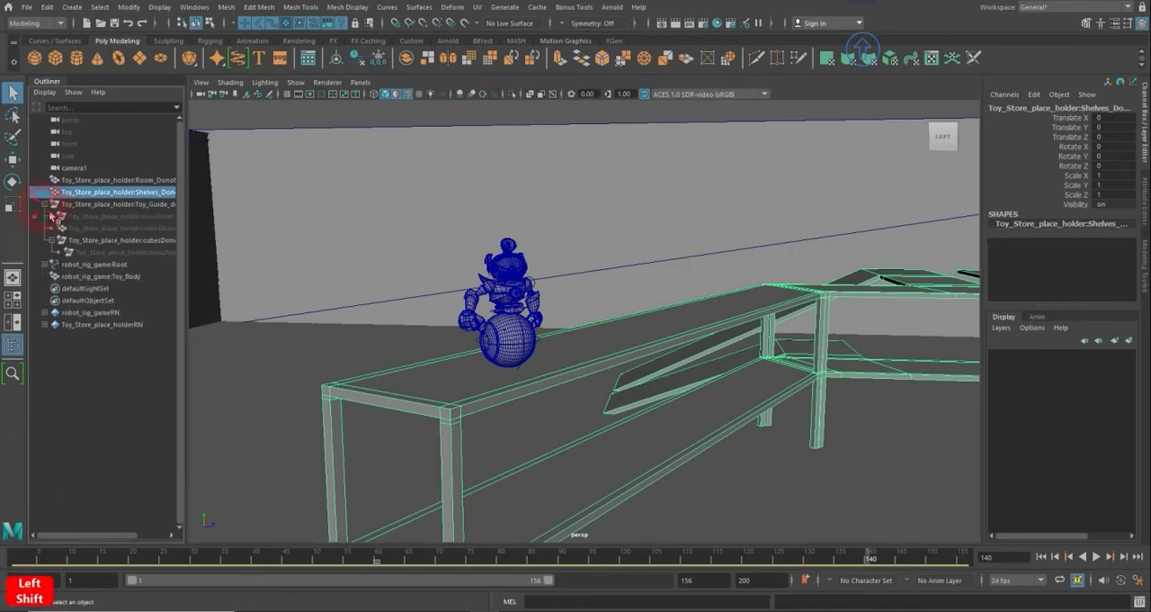
pyautogui.click(109, 229)
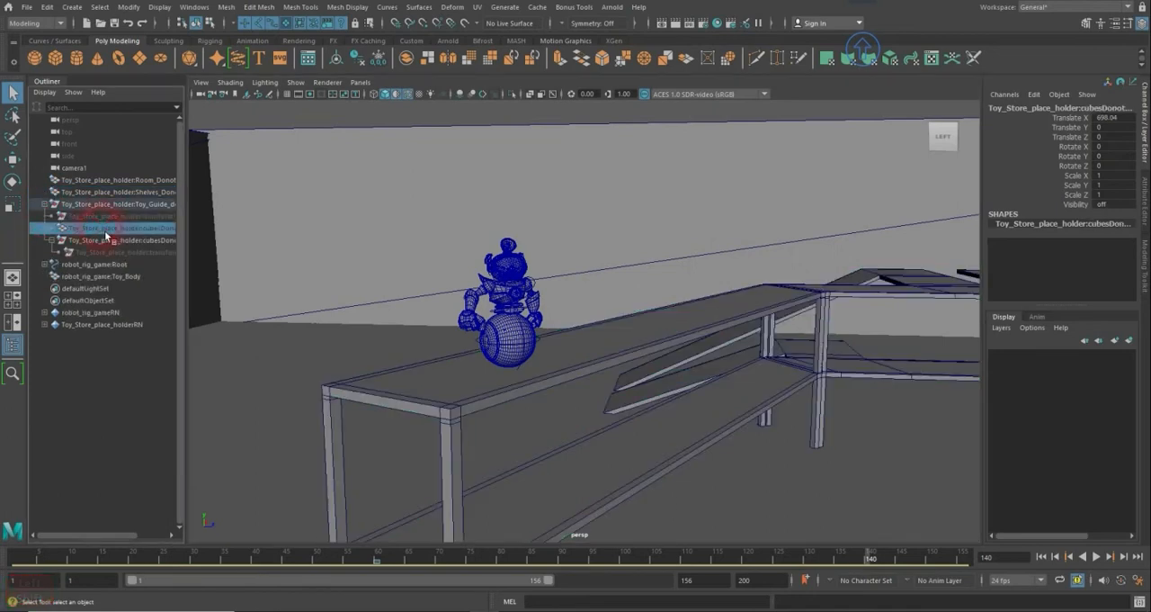
pyautogui.hotkey('shift', 'h')
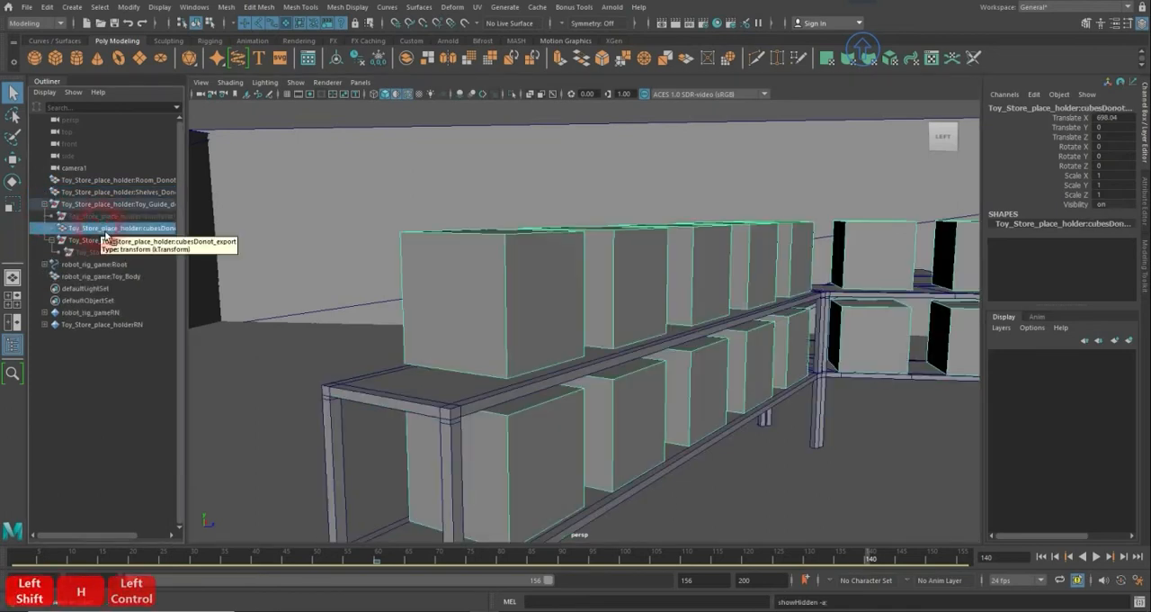
pyautogui.press('4')
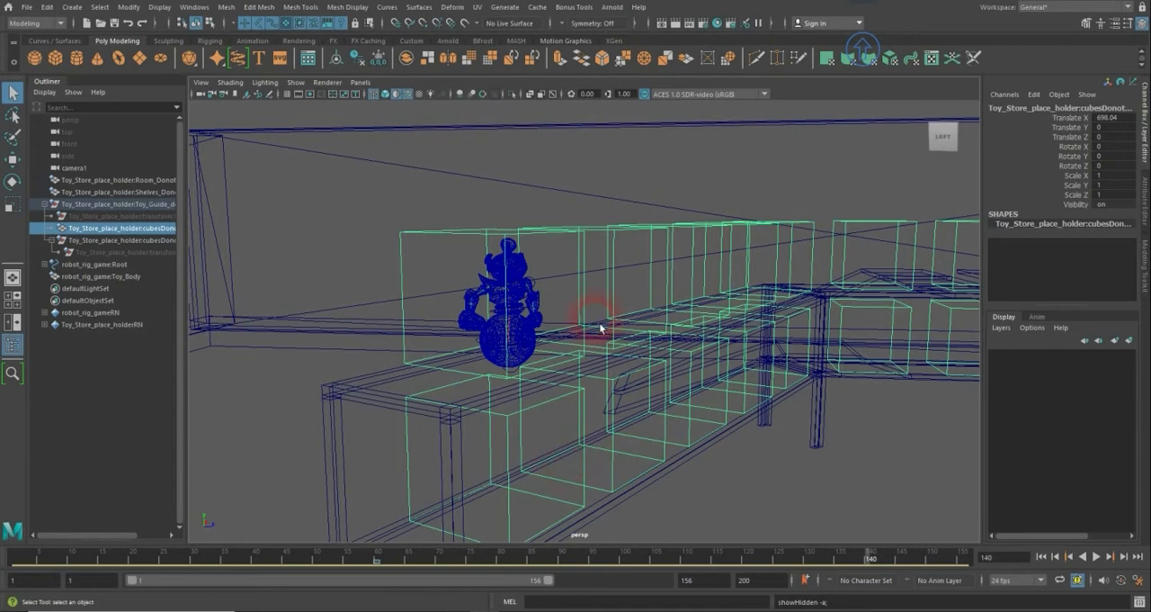
pyautogui.hotkey('ctrl', 'h')
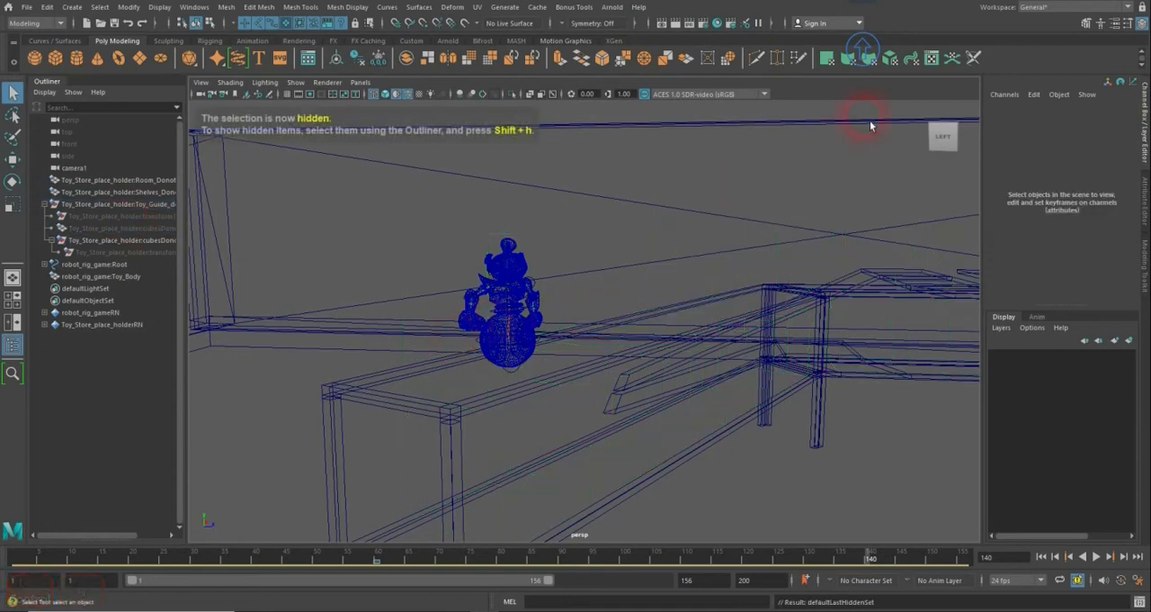
pyautogui.press('5')
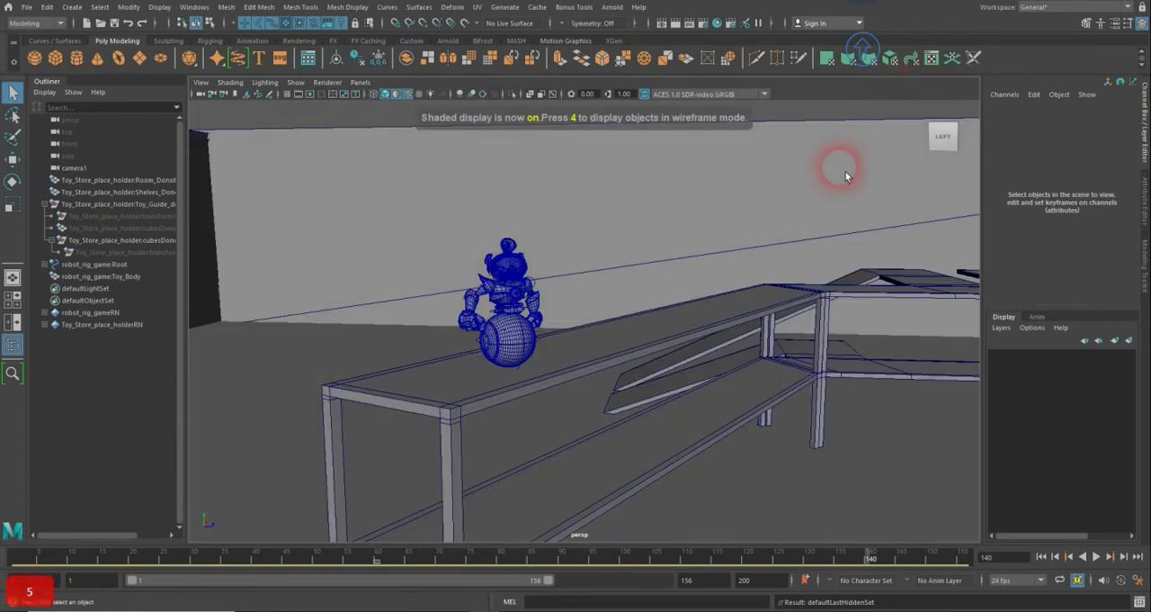
pyautogui.click(509, 321)
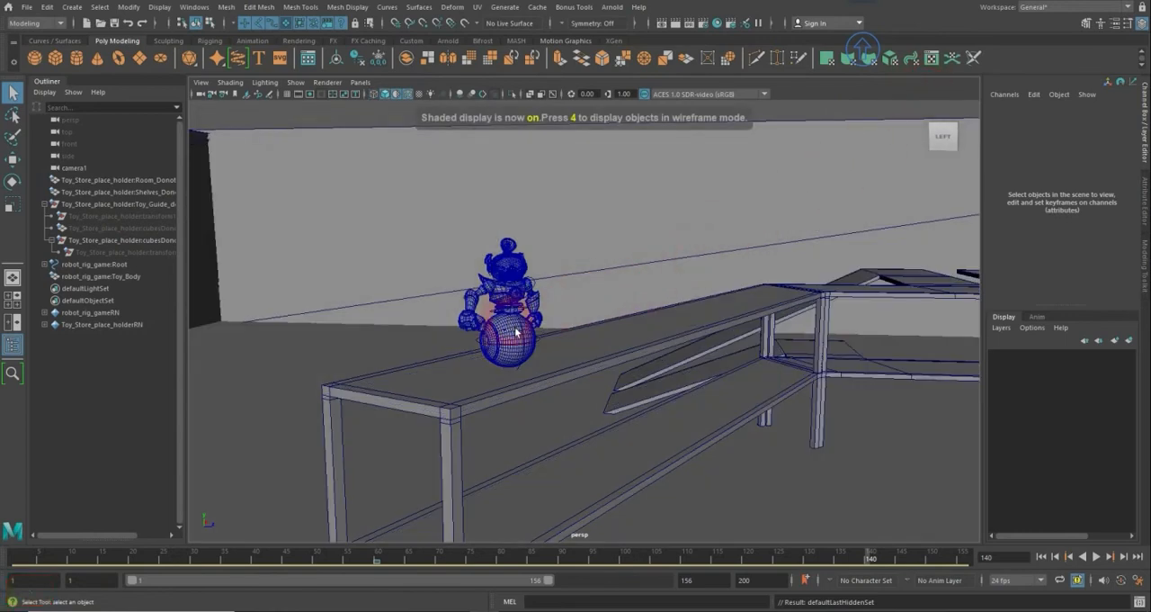
pyautogui.click(354, 254)
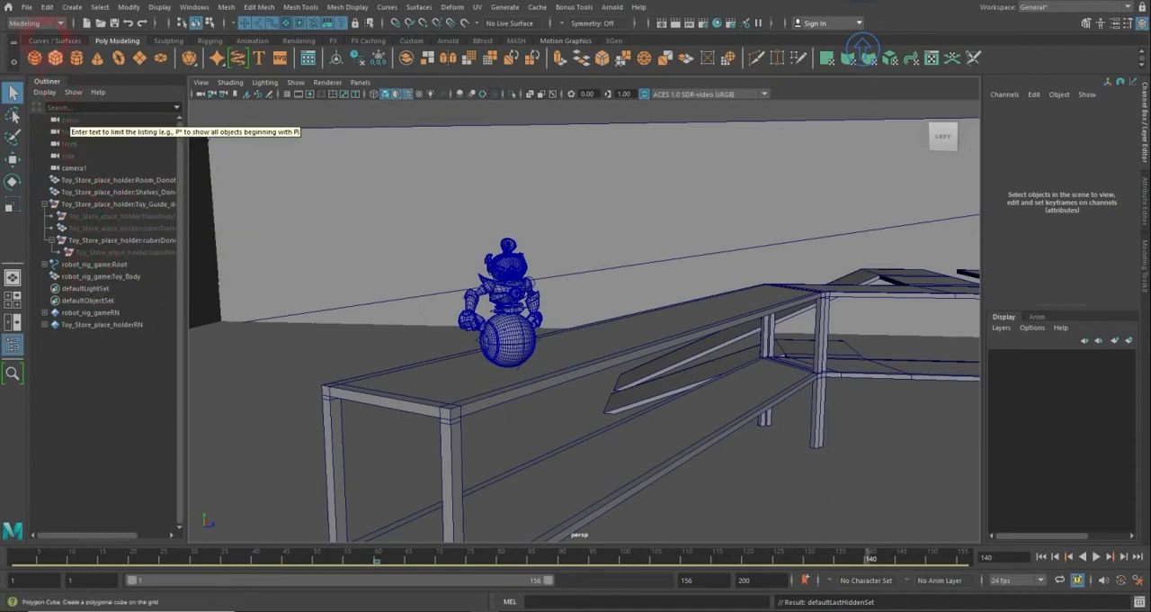
# - Remove the Toy_Store_place_holder reference from the scene, confirming its removal
pyautogui.click(27, 7)
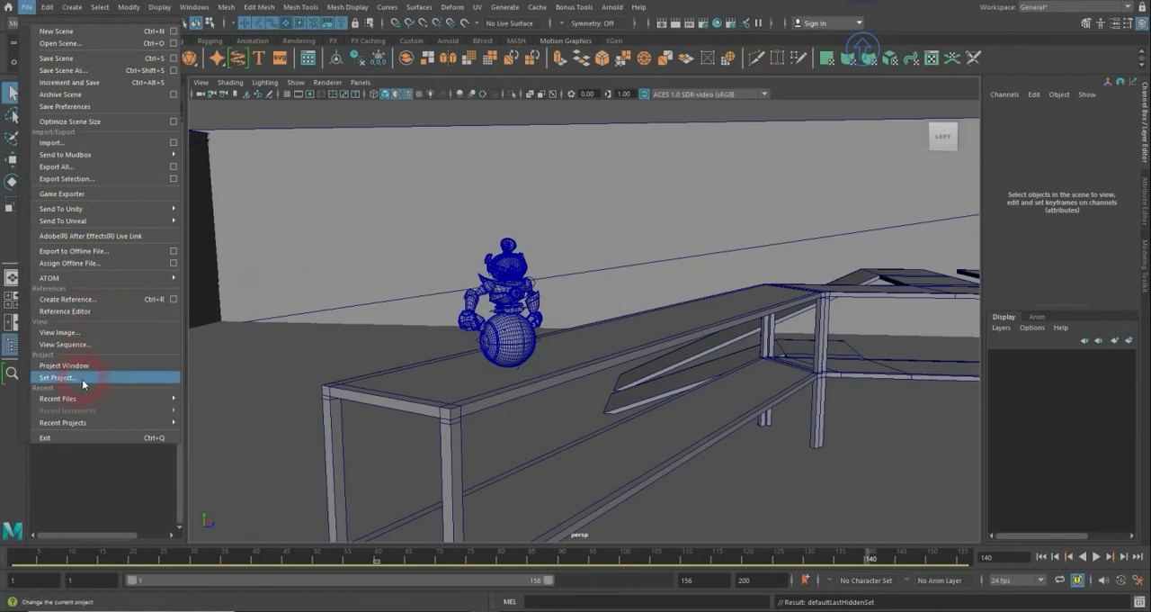
pyautogui.click(87, 311)
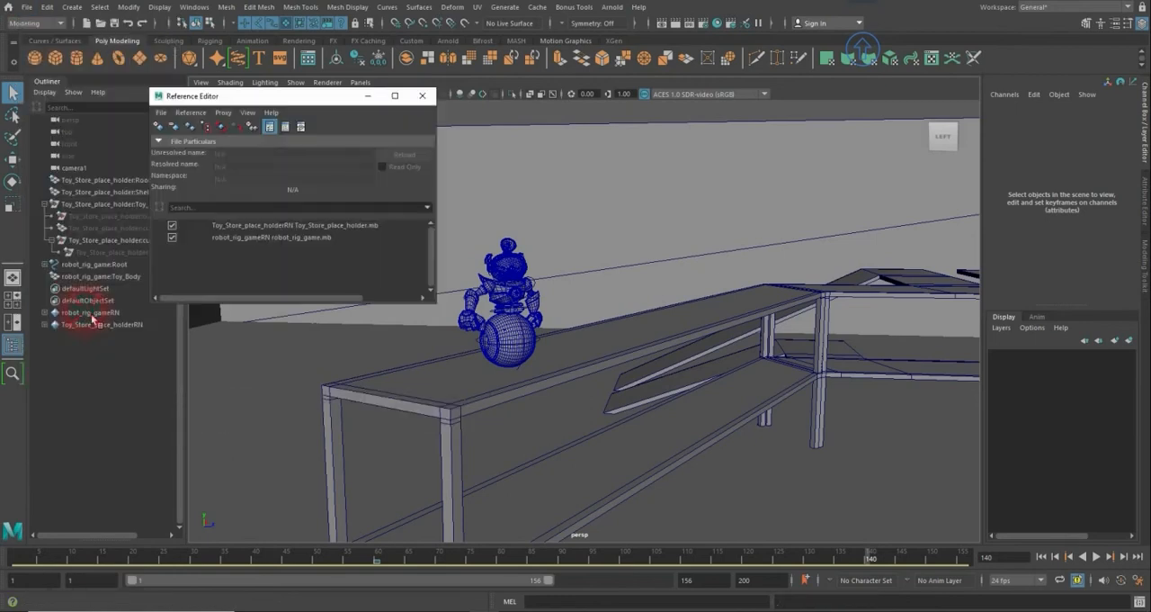
pyautogui.click(239, 226)
pyautogui.rightClick(244, 226)
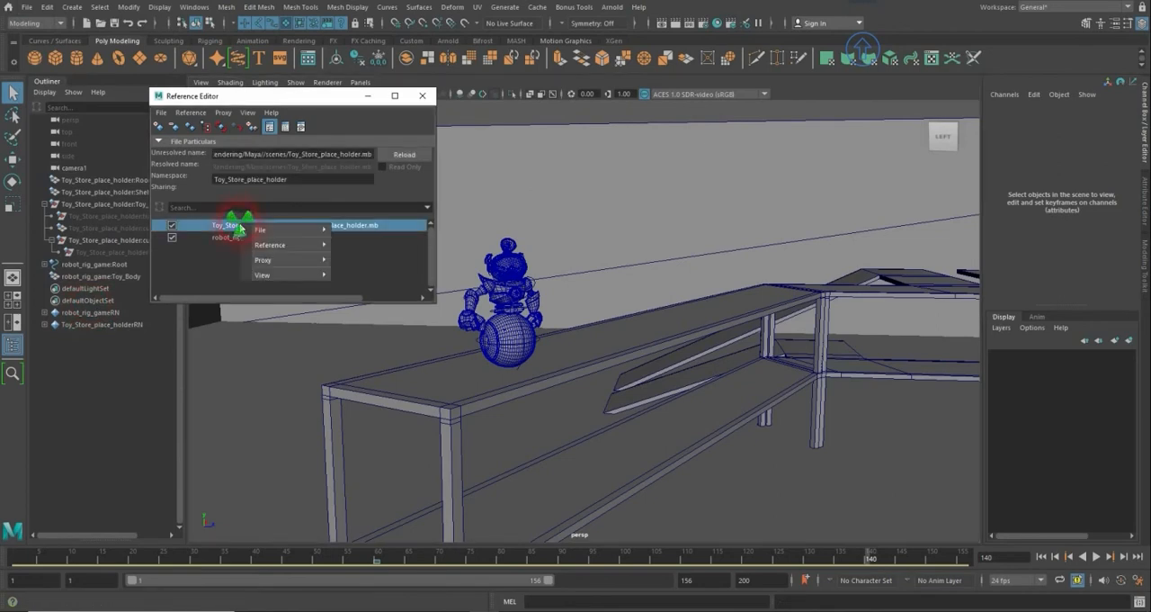
pyautogui.moveTo(270, 244)
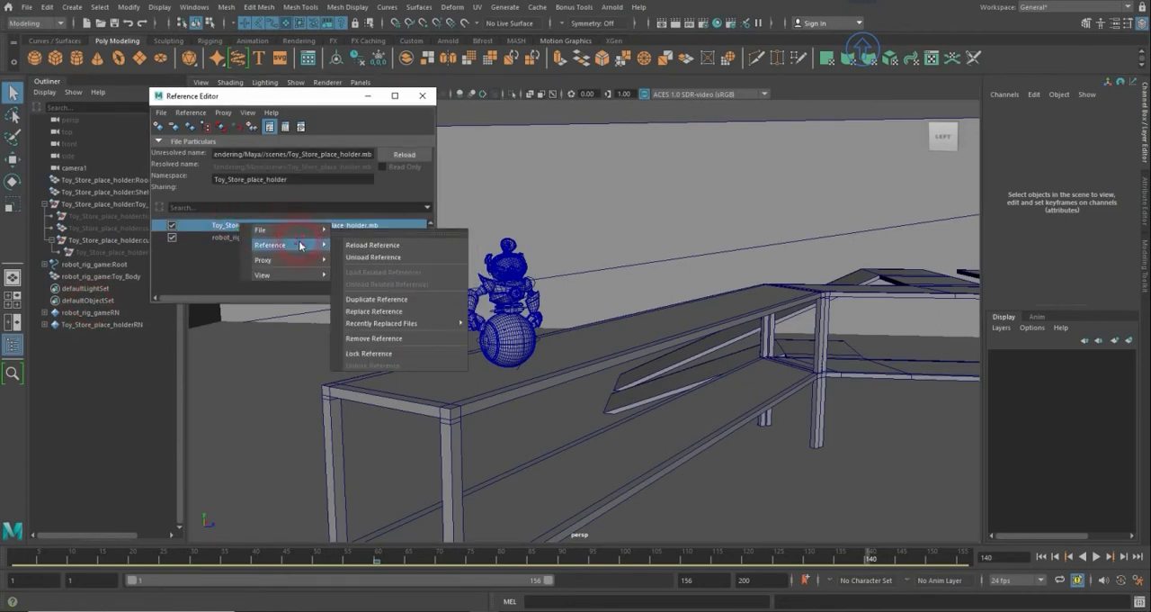
pyautogui.click(401, 340)
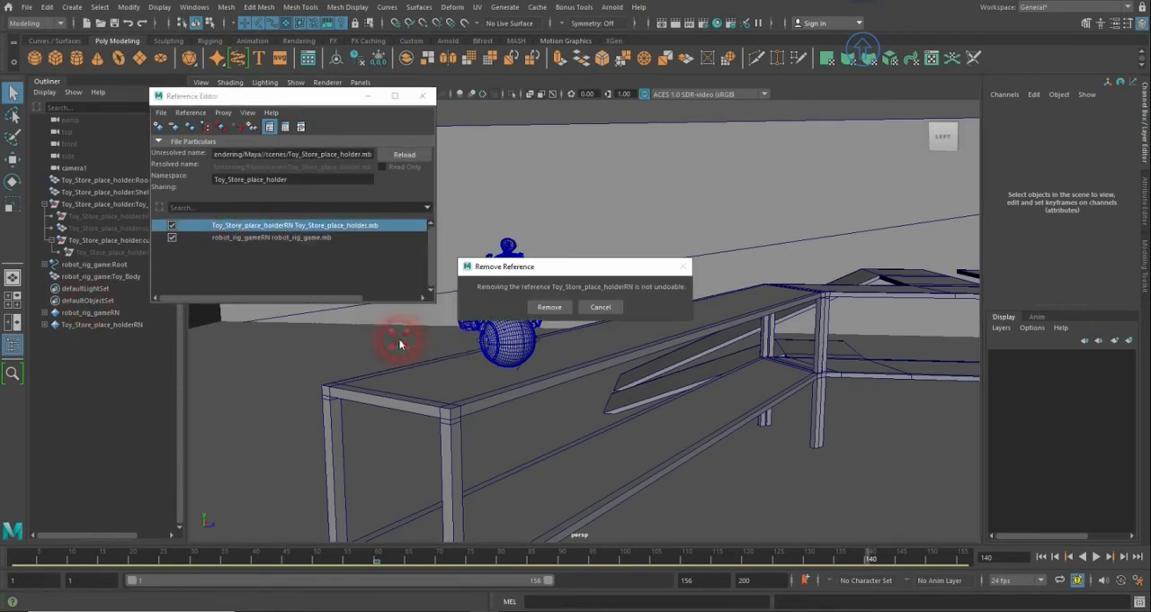
pyautogui.click(545, 307)
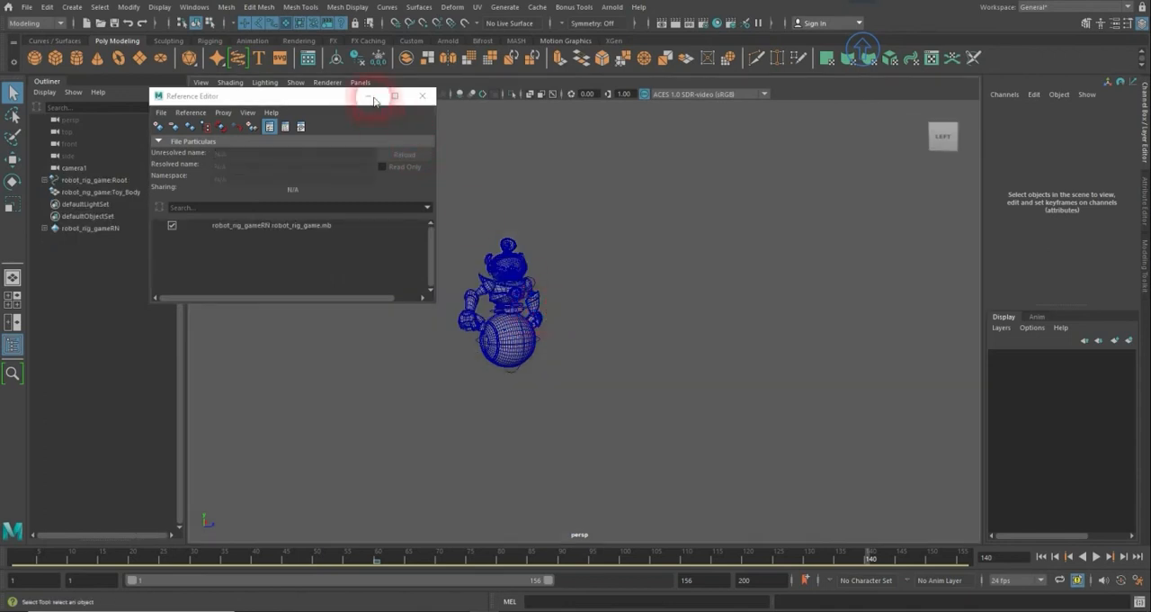
# - Import the objects from the robot_rig_game reference into the scene and close the Reference Editor
pyautogui.click(275, 226)
pyautogui.rightClick(268, 225)
pyautogui.moveTo(297, 248)
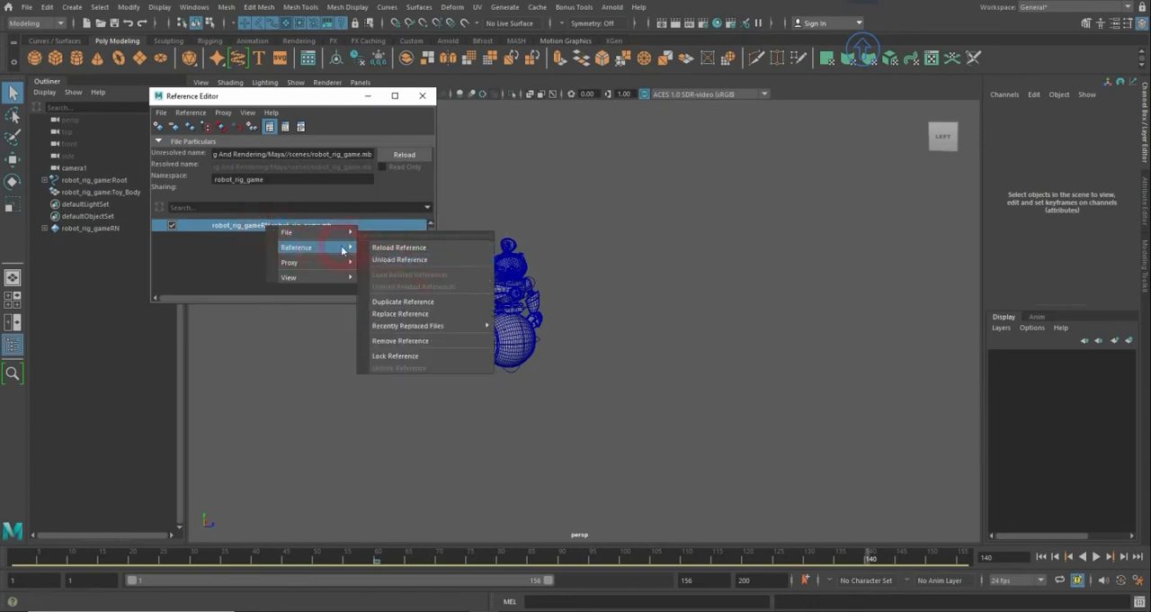
pyautogui.moveTo(342, 234)
pyautogui.click(418, 244)
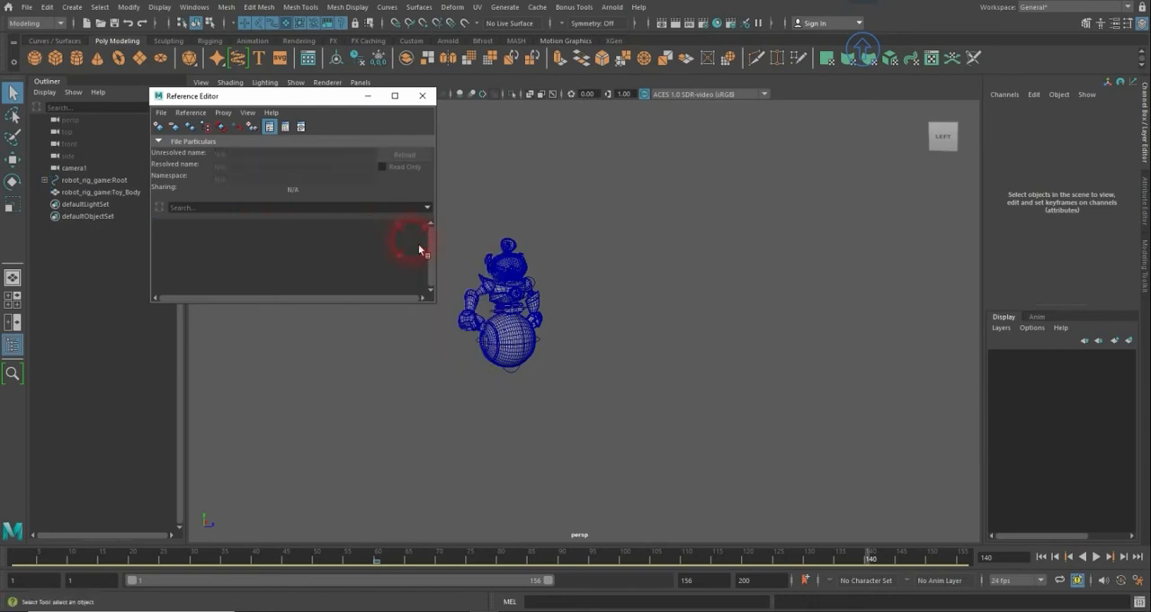
pyautogui.click(422, 96)
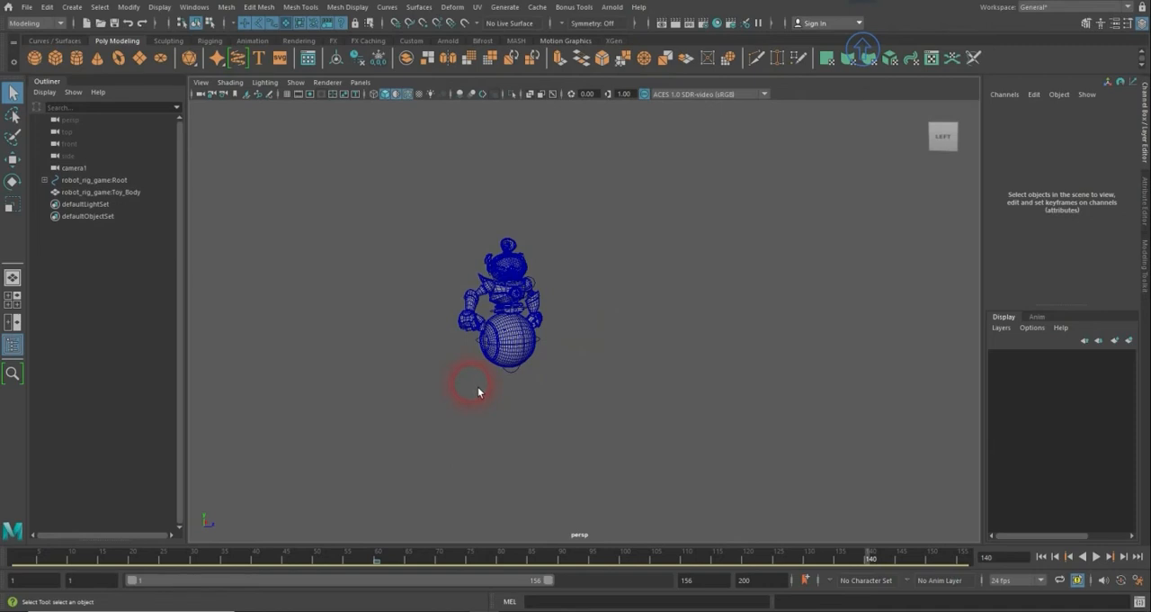
# - Select the robot's Toy_Body mesh and start an Export Selection with FBX export as the file type
pyautogui.click(537, 361)
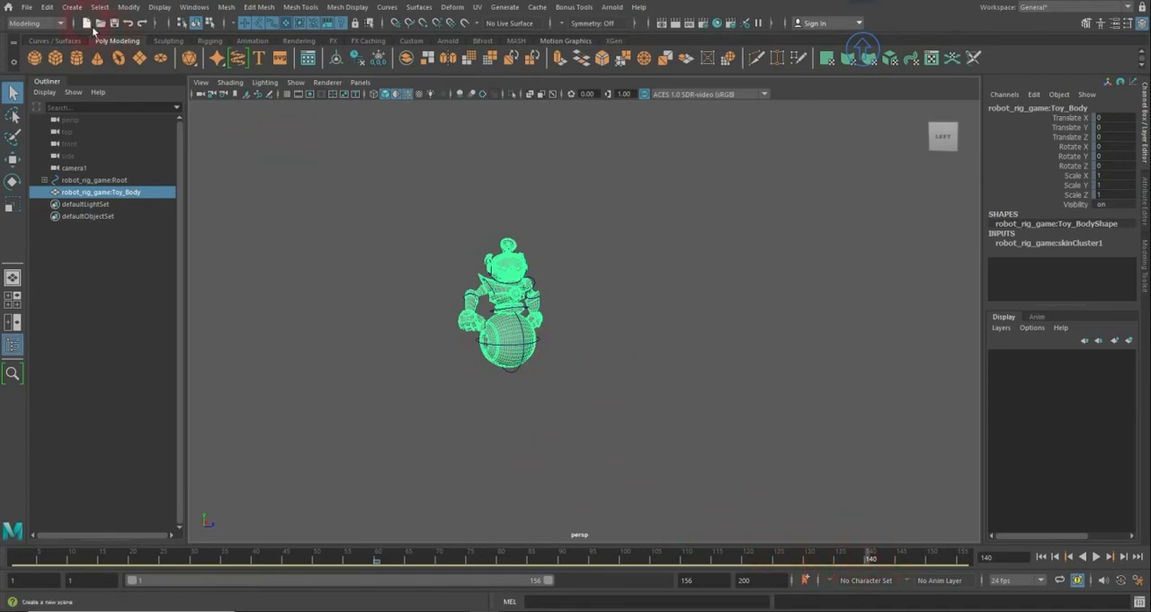
pyautogui.click(27, 7)
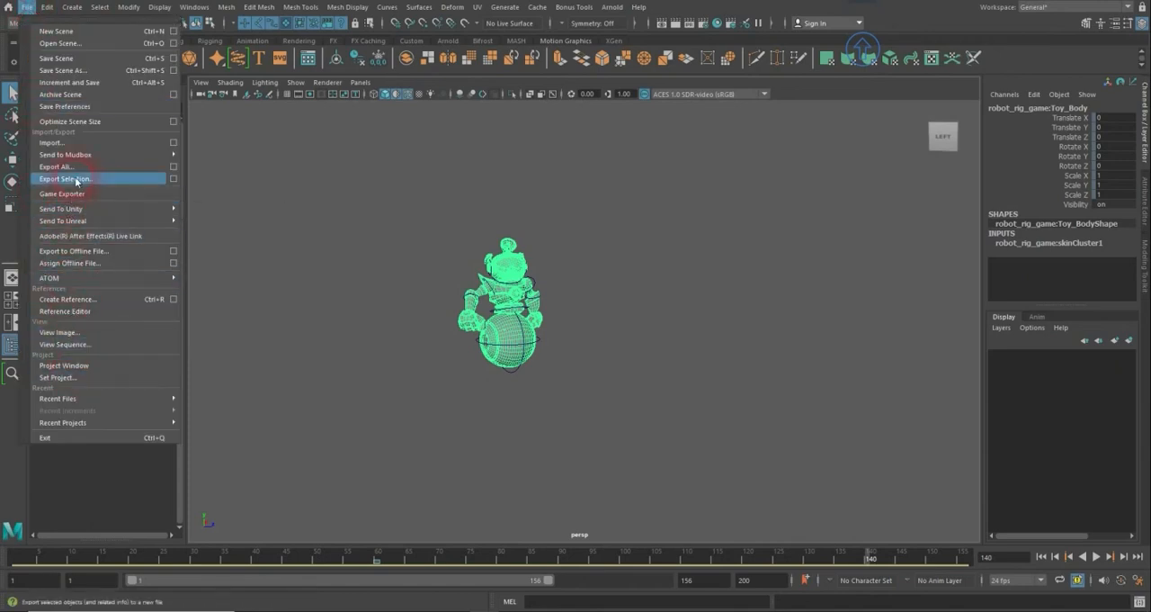
pyautogui.click(67, 178)
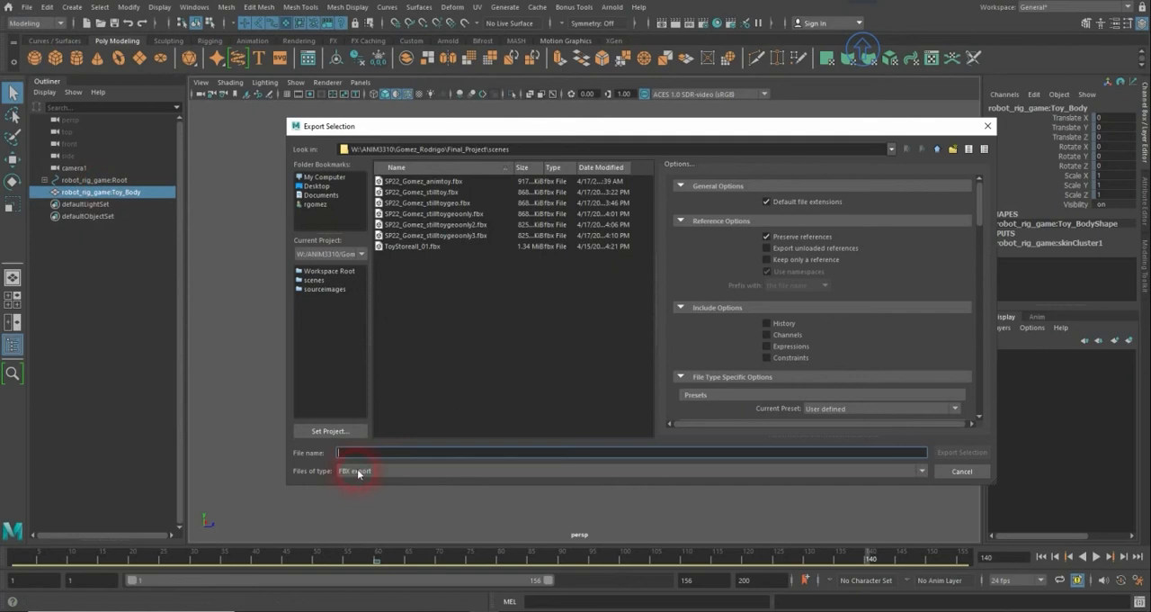
pyautogui.click(358, 471)
pyautogui.click(358, 471)
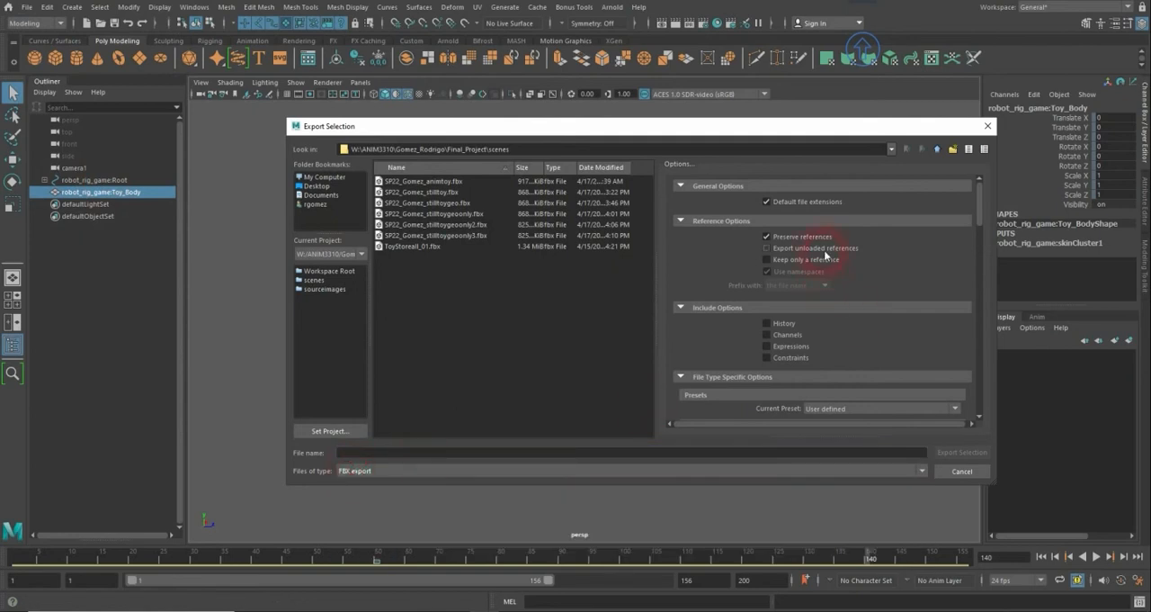
# - Review the FBX export options for references, geometry, animation, baking, deformed models and constraints
pyautogui.click(766, 335)
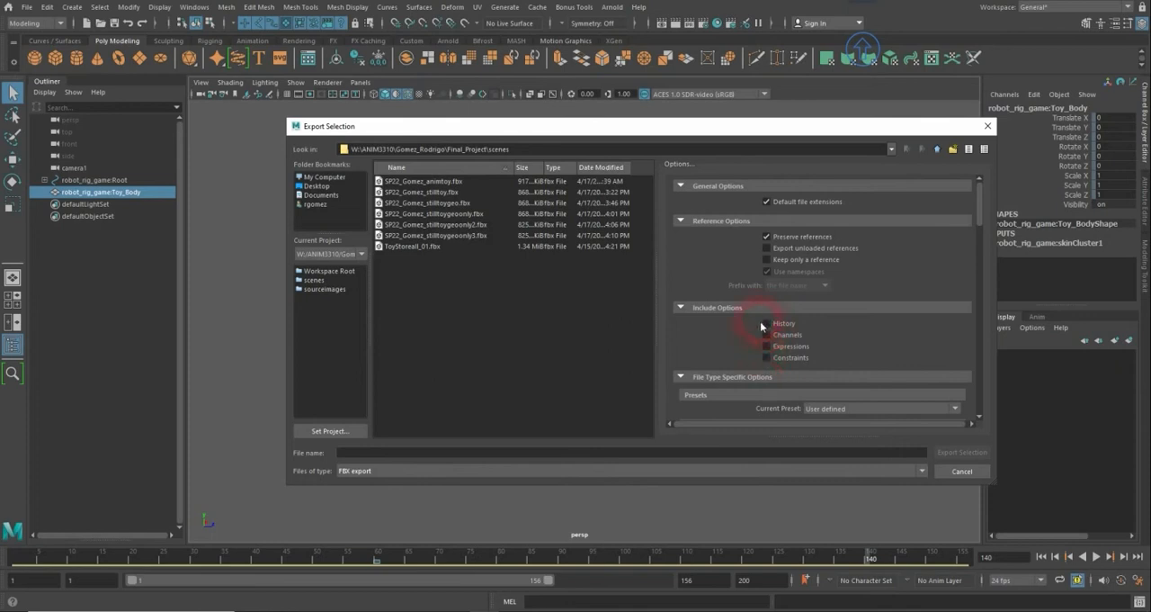
pyautogui.scroll(-3, 763, 333)
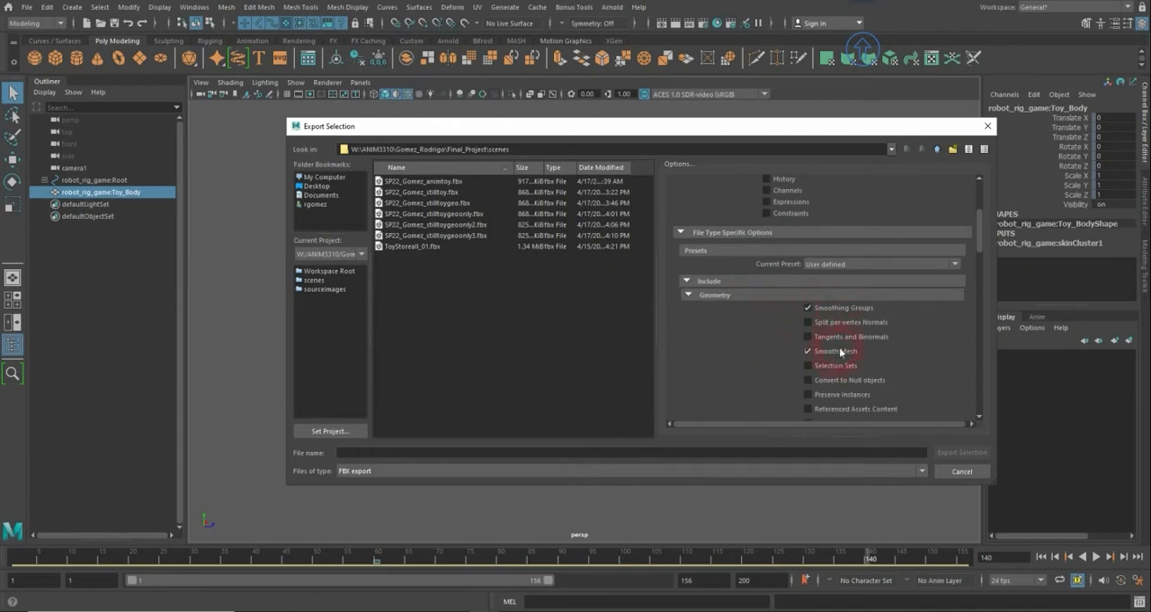
pyautogui.scroll(-3, 839, 349)
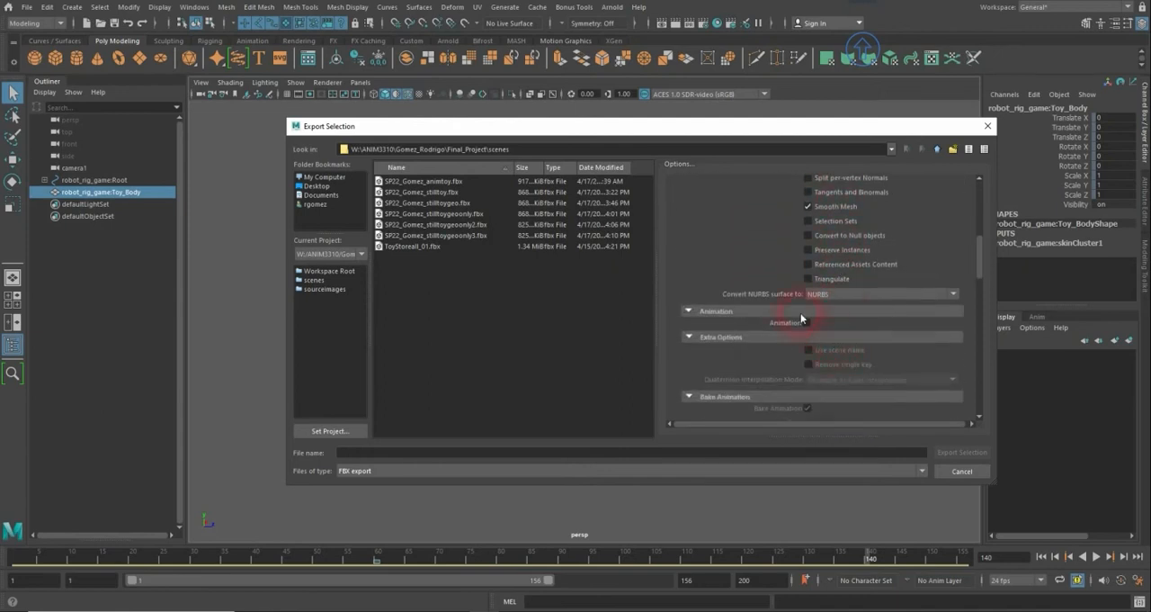
pyautogui.scroll(-5, 827, 316)
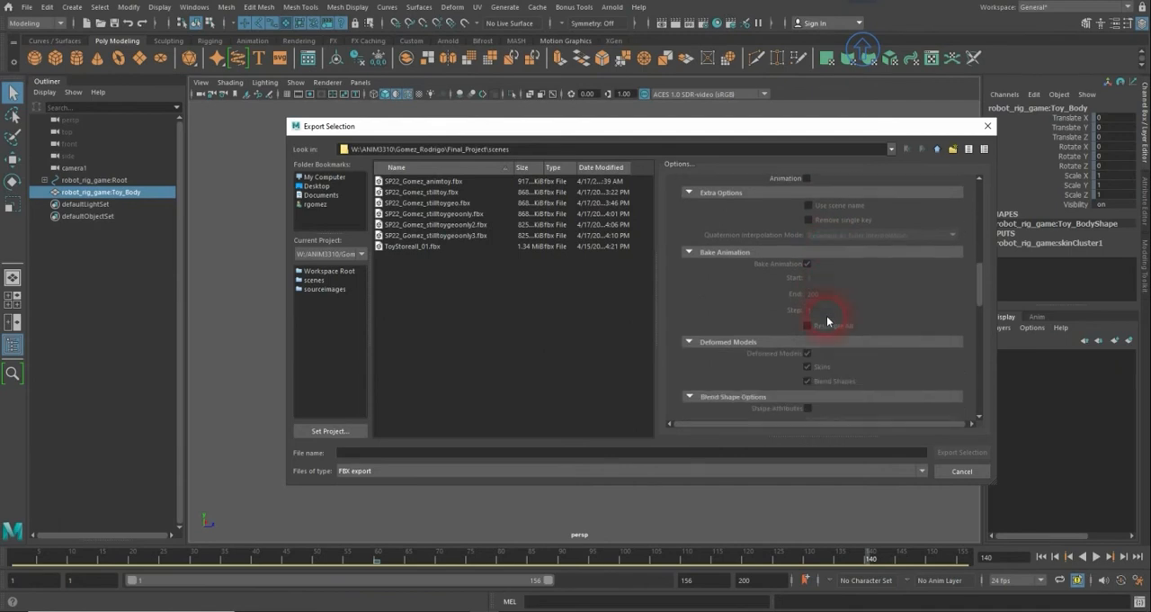
pyautogui.scroll(-3, 826, 315)
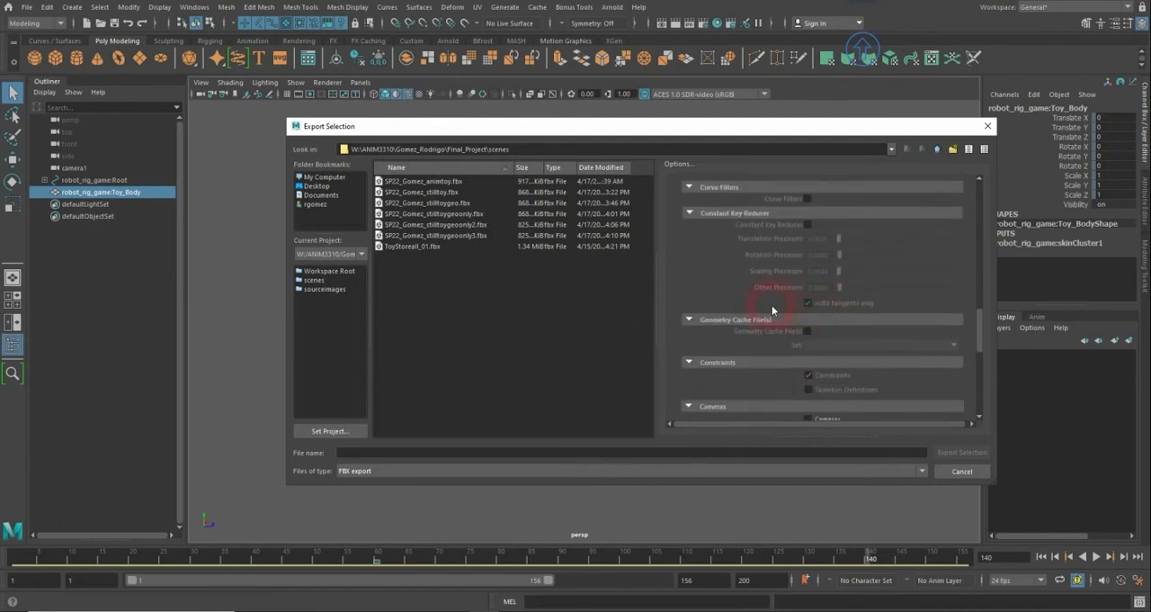
pyautogui.click(532, 342)
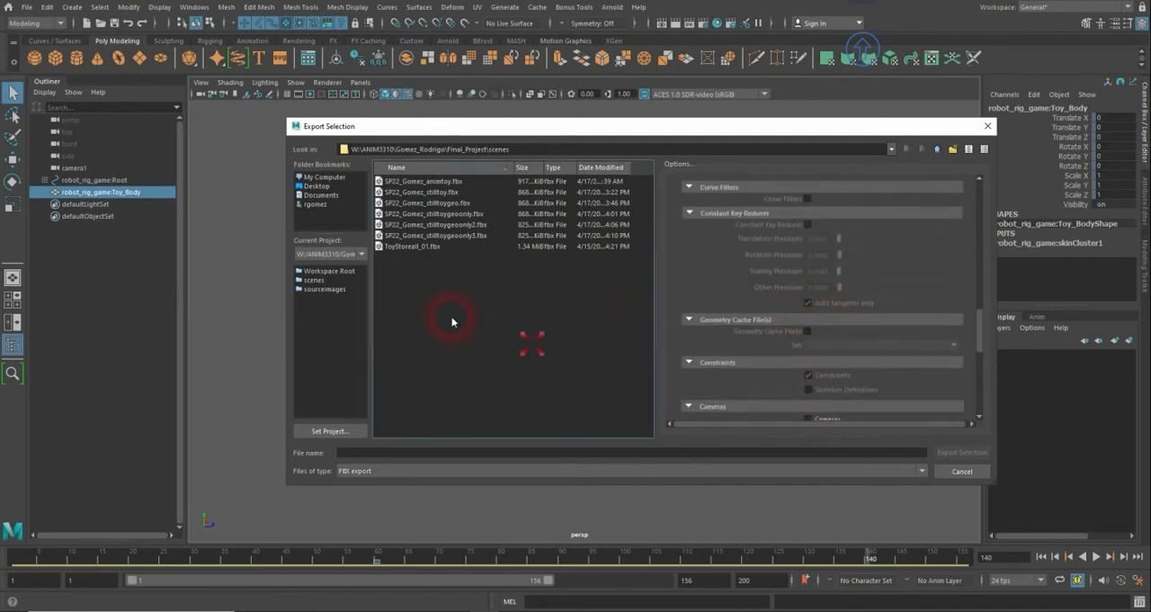
# - Export the selected mesh as an FBX named SP22, the student's surname and ToyPose, joined by underscores
pyautogui.click(376, 454)
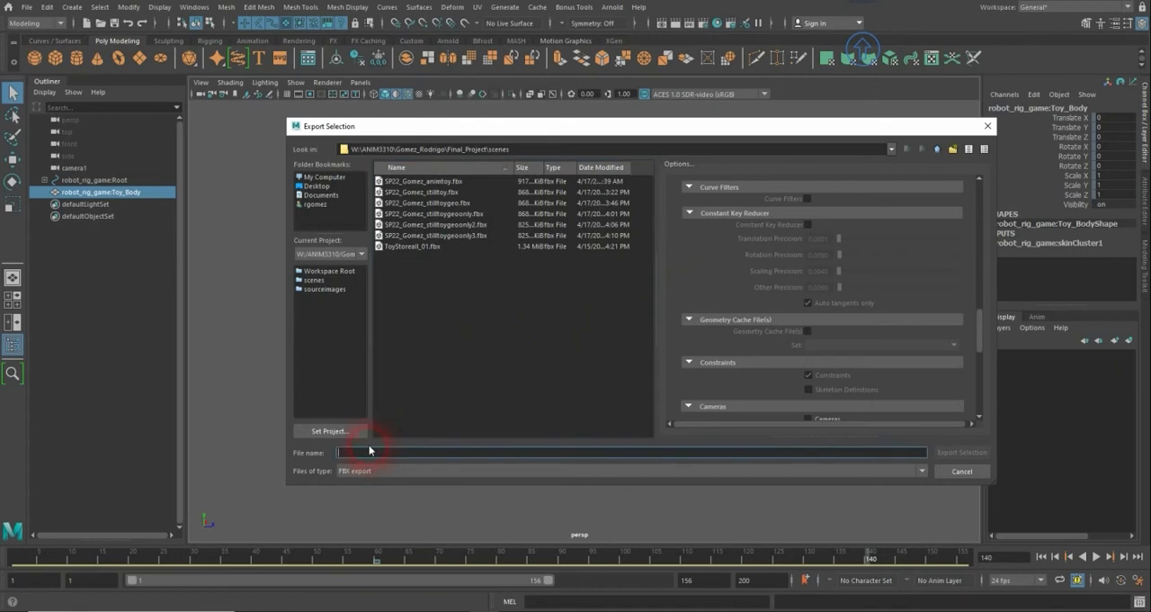
pyautogui.write('SP22')
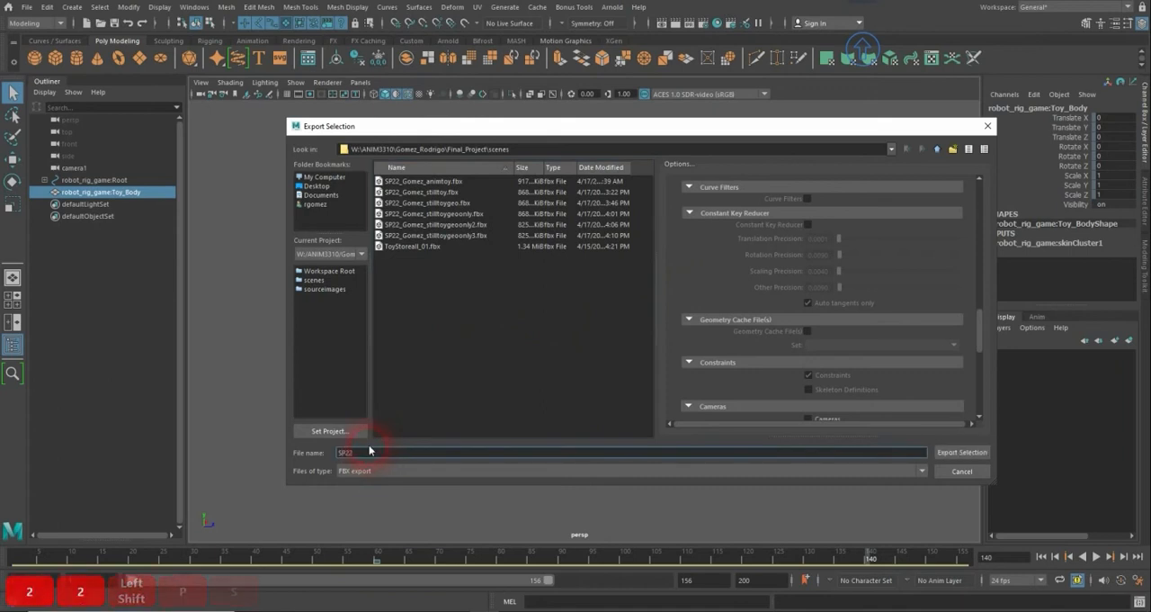
pyautogui.write('_Gomez')
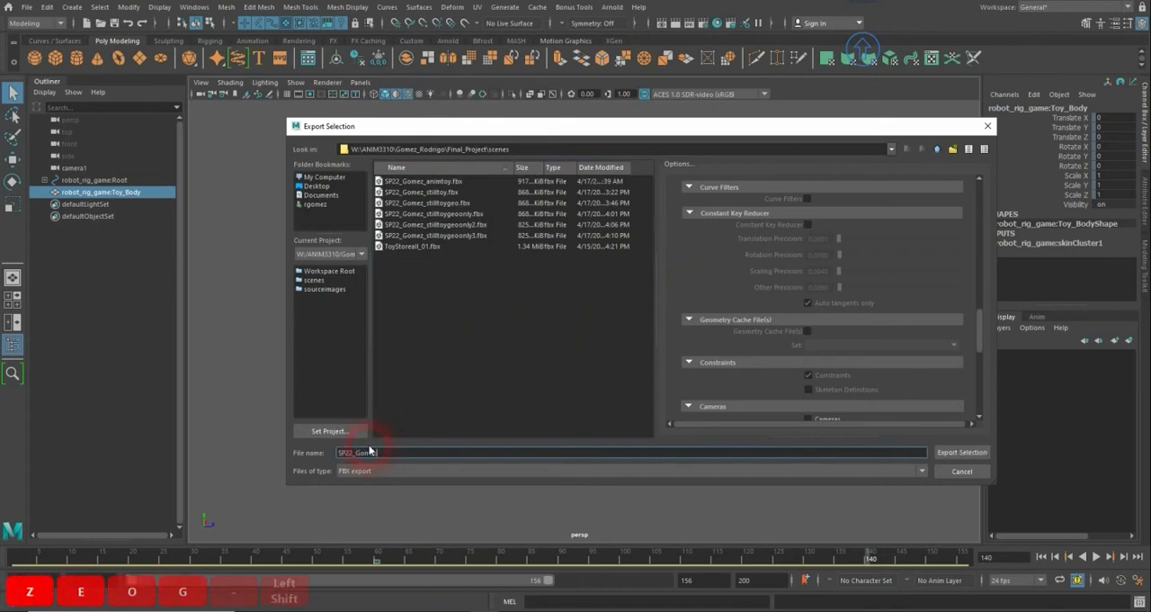
pyautogui.write('_')
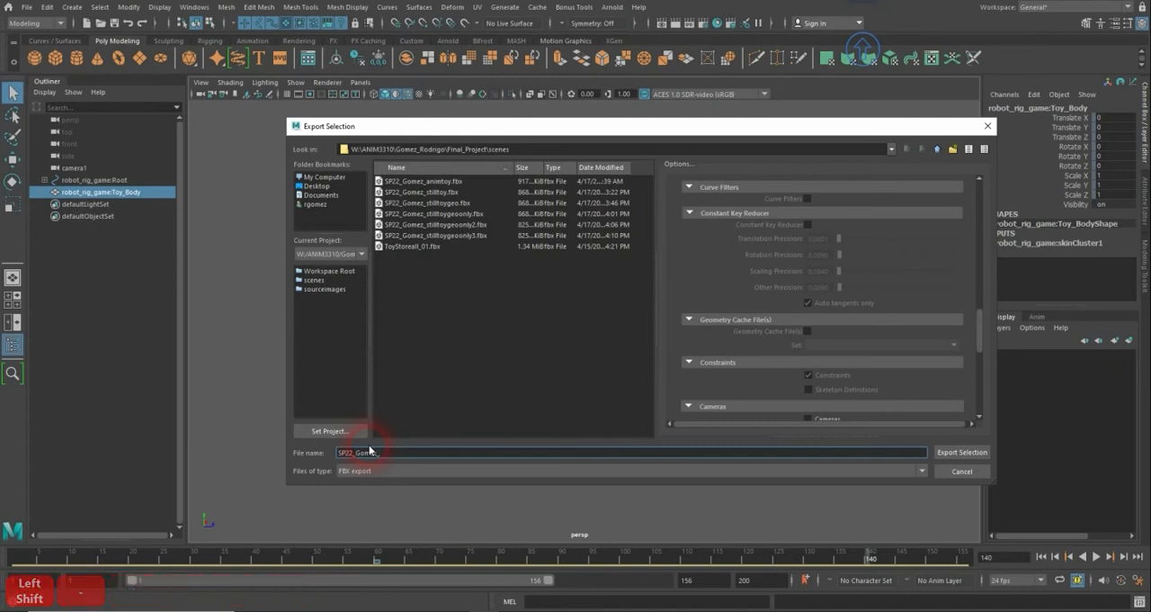
pyautogui.write('Pose')
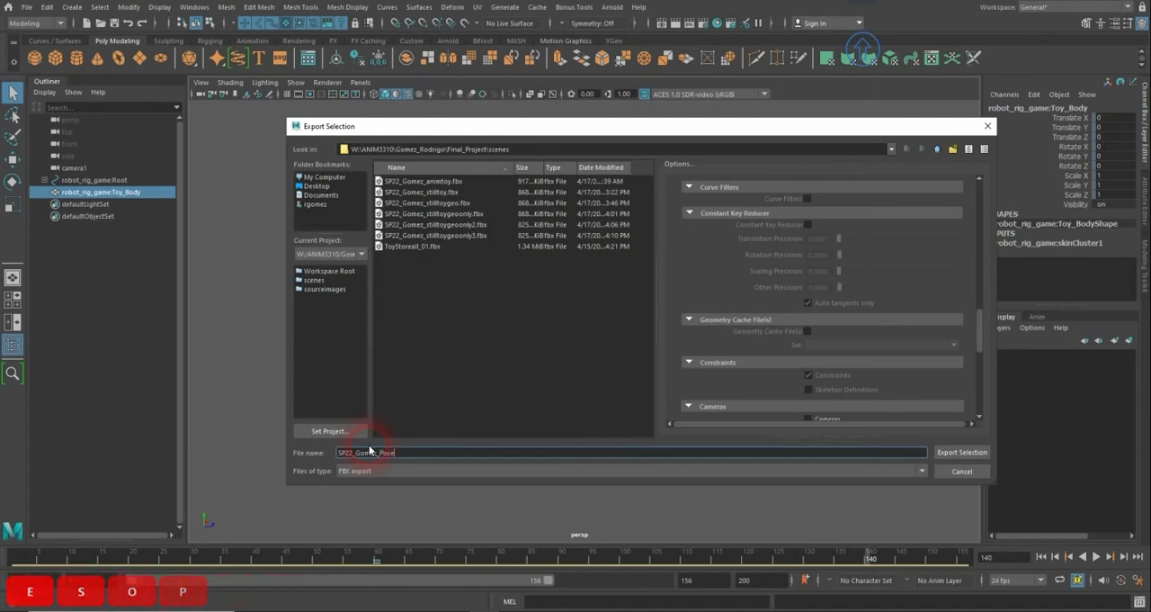
pyautogui.press('BackSpace')
pyautogui.press('BackSpace')
pyautogui.press('BackSpace')
pyautogui.press('BackSpace')
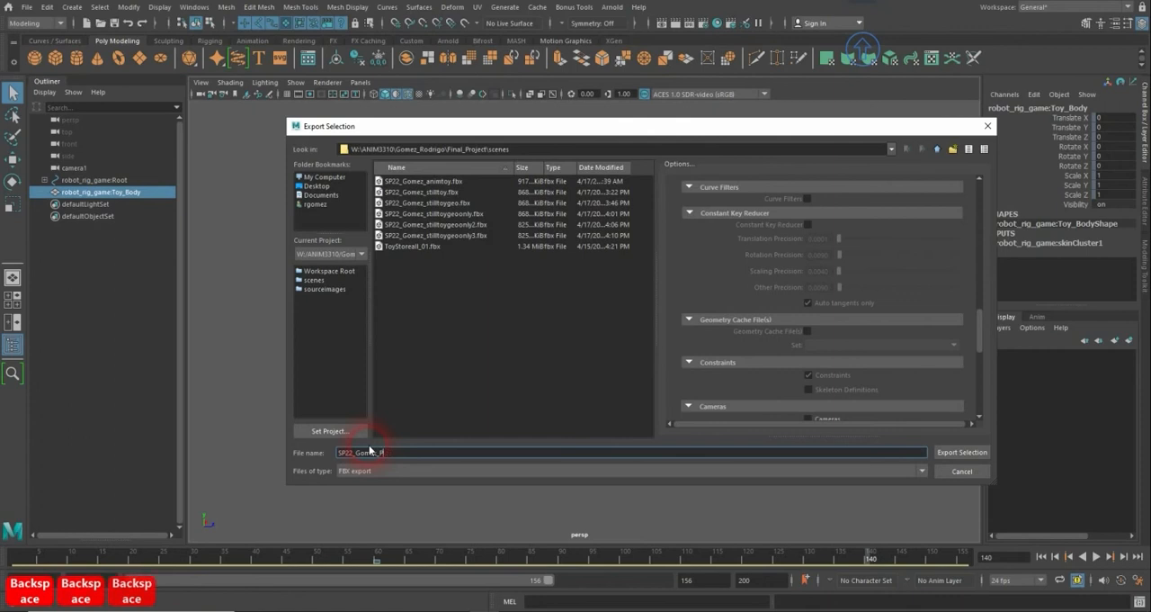
pyautogui.write('ToyP')
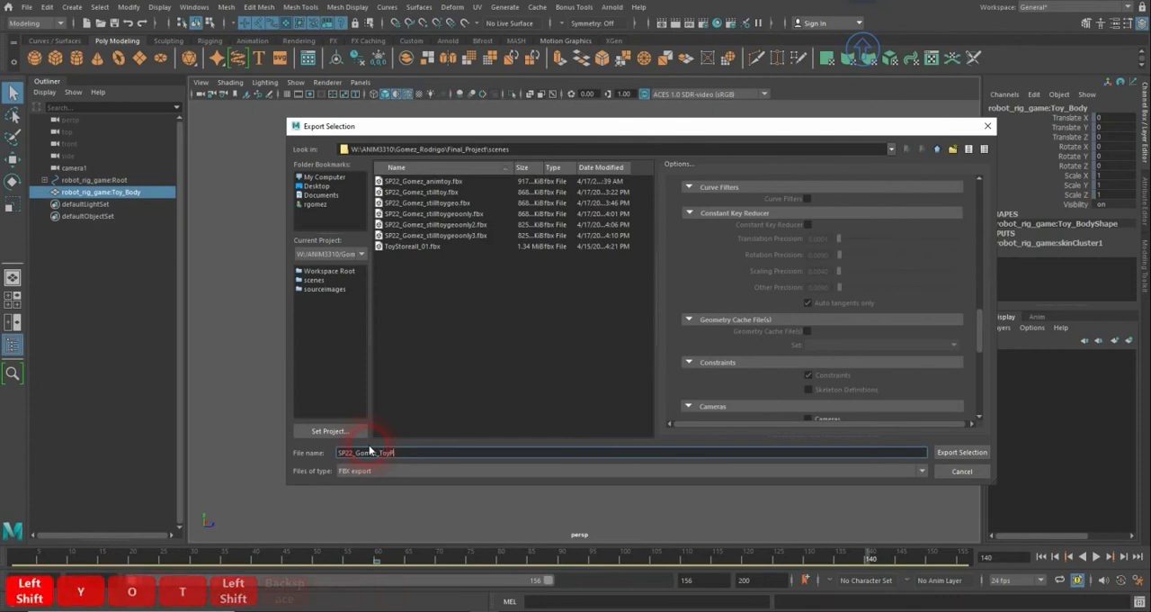
pyautogui.write('ose')
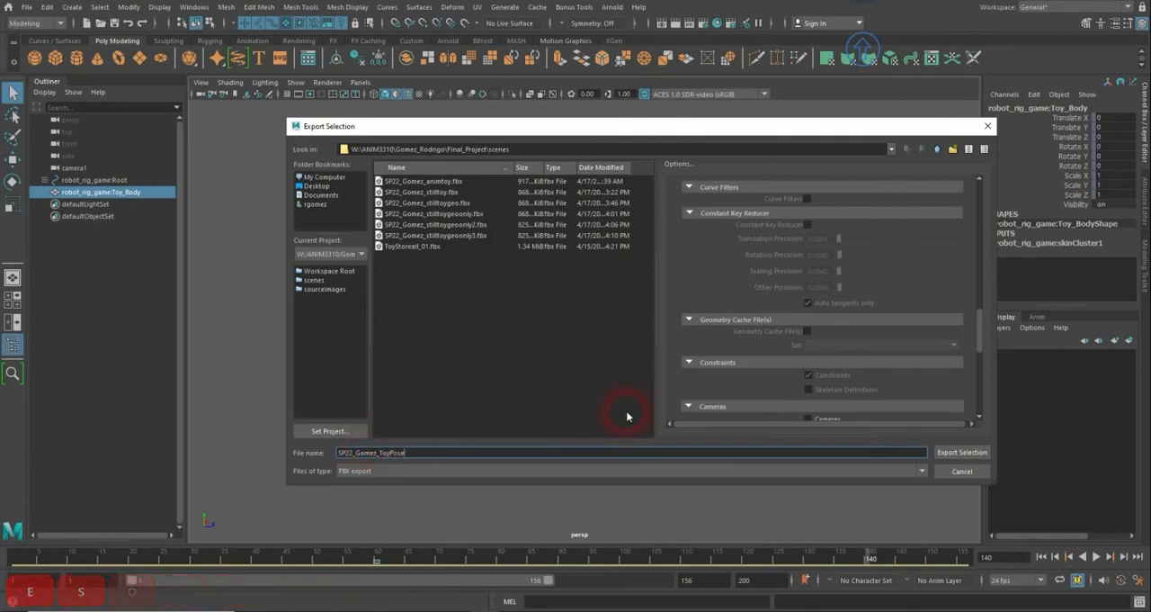
pyautogui.click(959, 453)
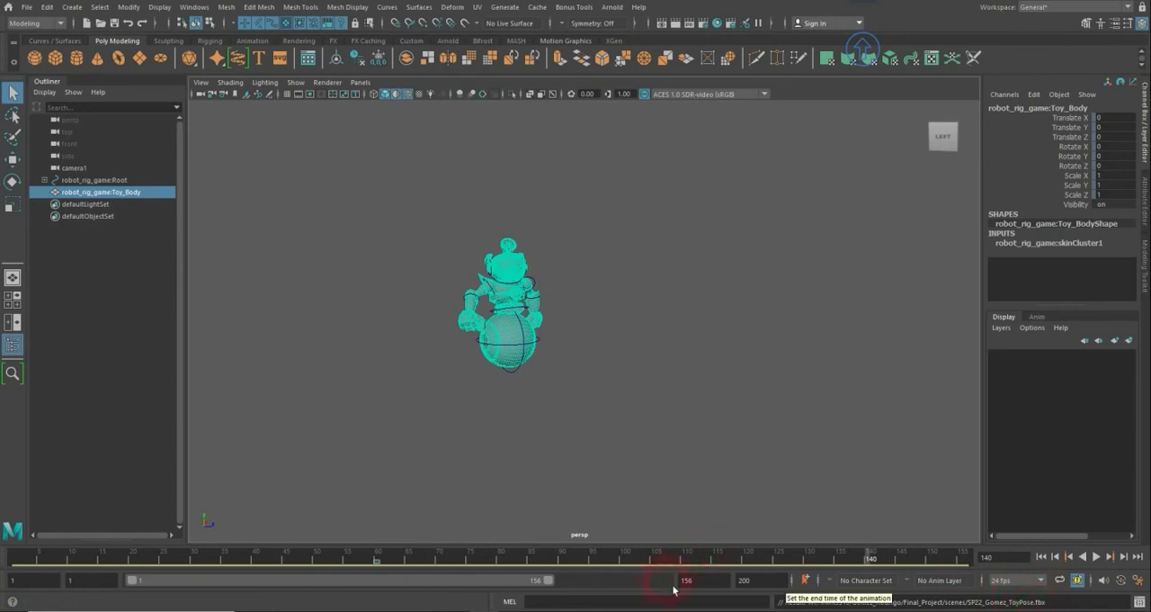
# - Switch to File Explorer, preview the exported ToyPose FBX in 3D Viewer and view it from another angle
pyautogui.click(517, 597)
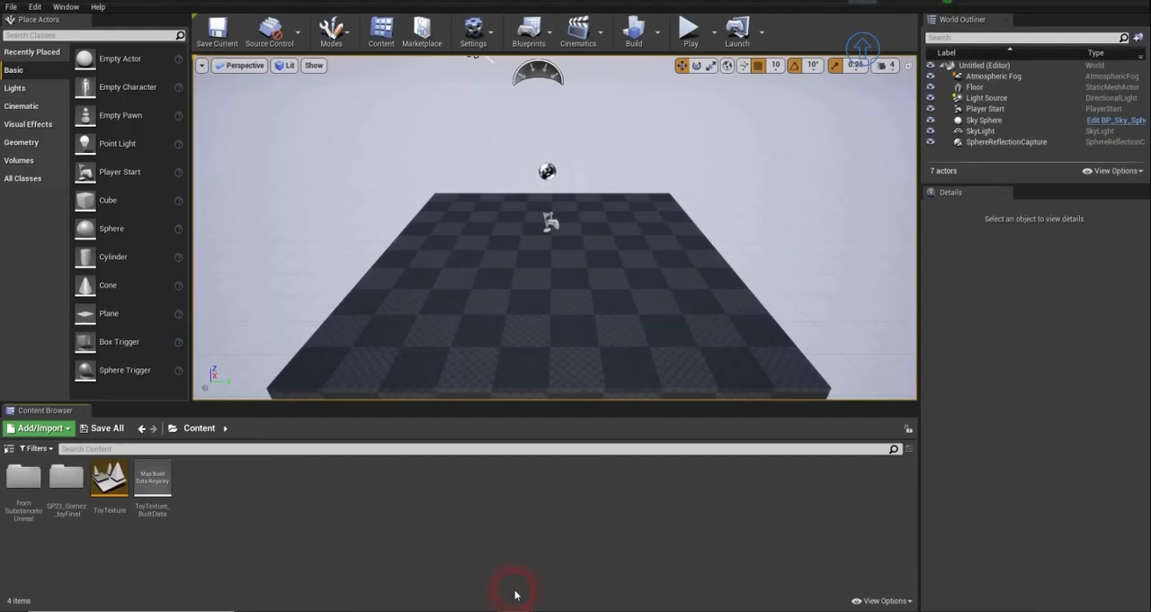
pyautogui.click(342, 608)
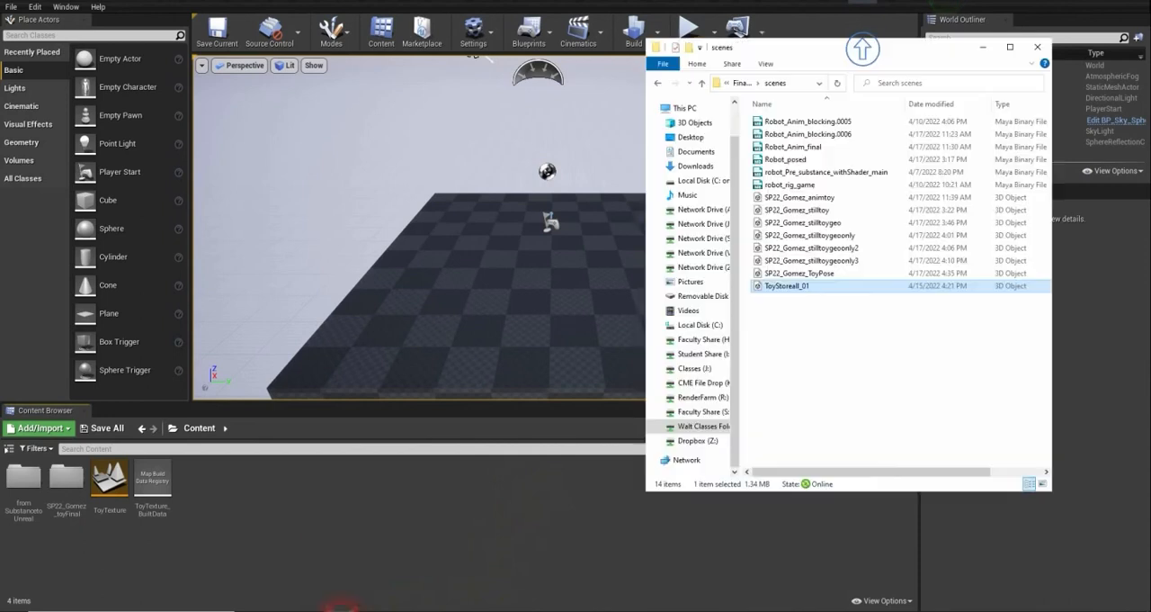
pyautogui.click(797, 285)
pyautogui.click(815, 322)
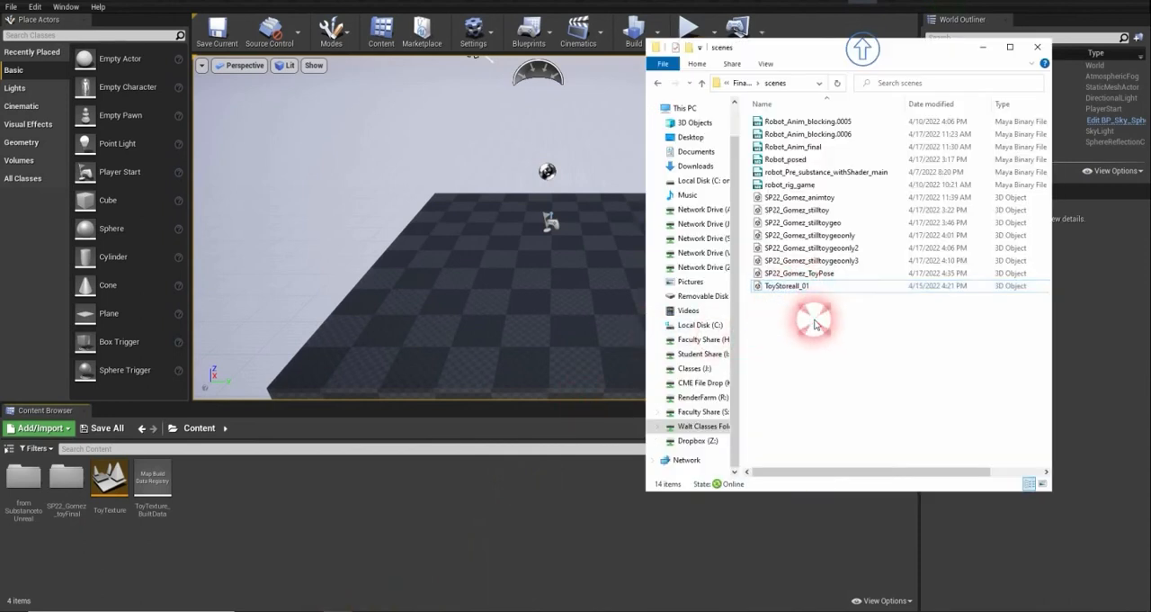
pyautogui.doubleClick(824, 278)
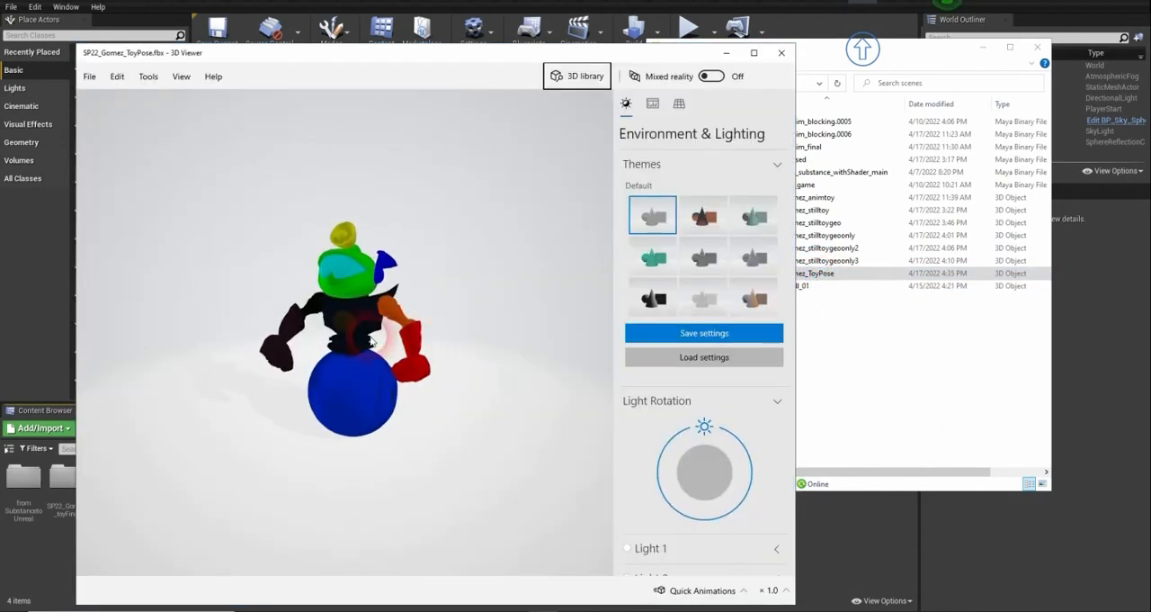
pyautogui.moveTo(372, 342); pyautogui.dragTo(404, 249)
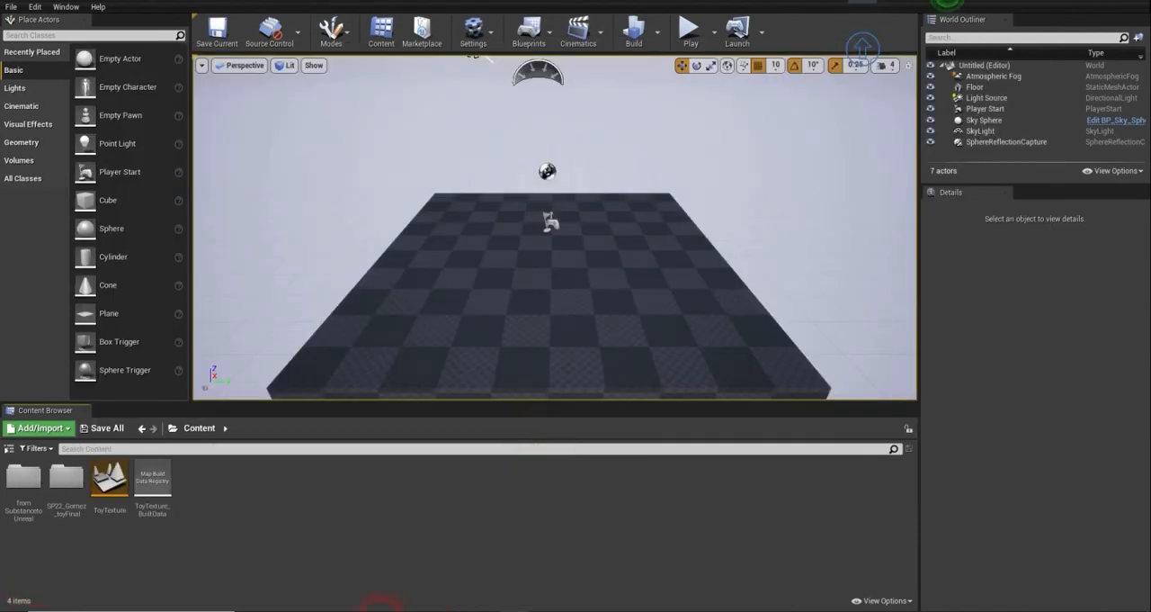
# - In Unreal, open the toyFinal content folder and start importing the ToyPose FBX from File Explorer into it
pyautogui.doubleClick(67, 479)
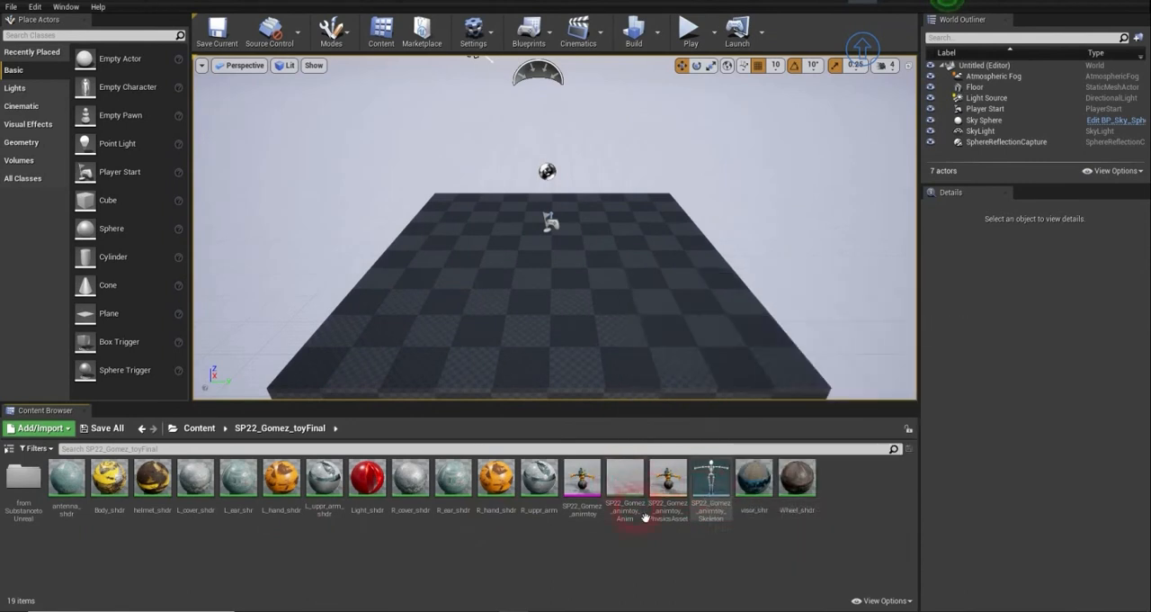
pyautogui.click(333, 611)
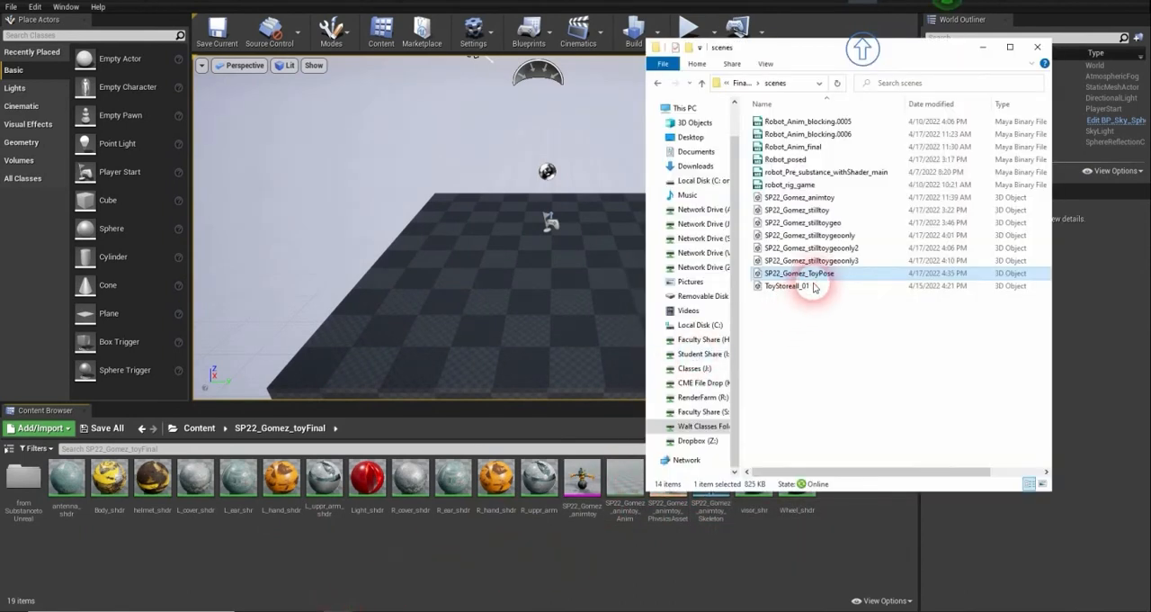
pyautogui.moveTo(815, 272); pyautogui.dragTo(510, 557)
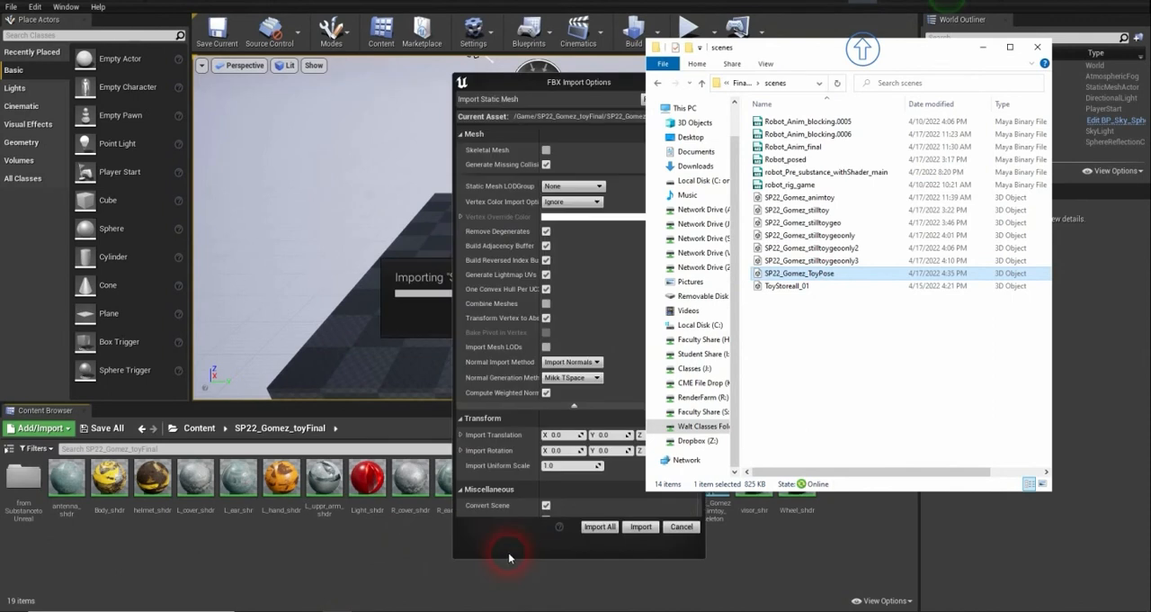
pyautogui.click(608, 277)
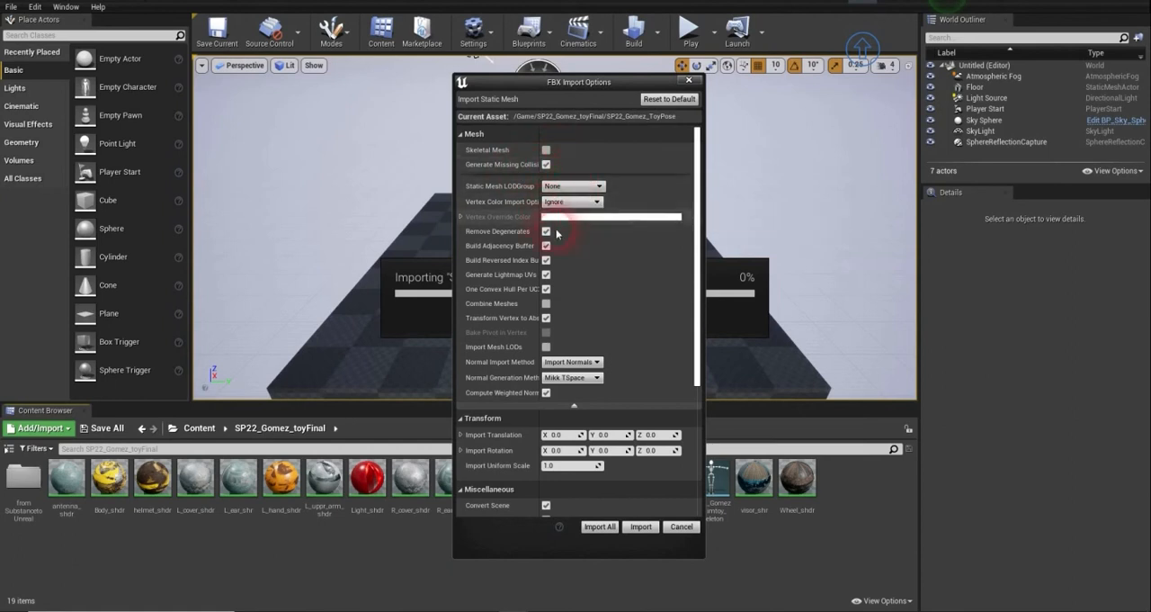
# - Keep the material import method at Do Not Create Material and import ToyPose as a static mesh with these options
pyautogui.scroll(-2, 577, 307)
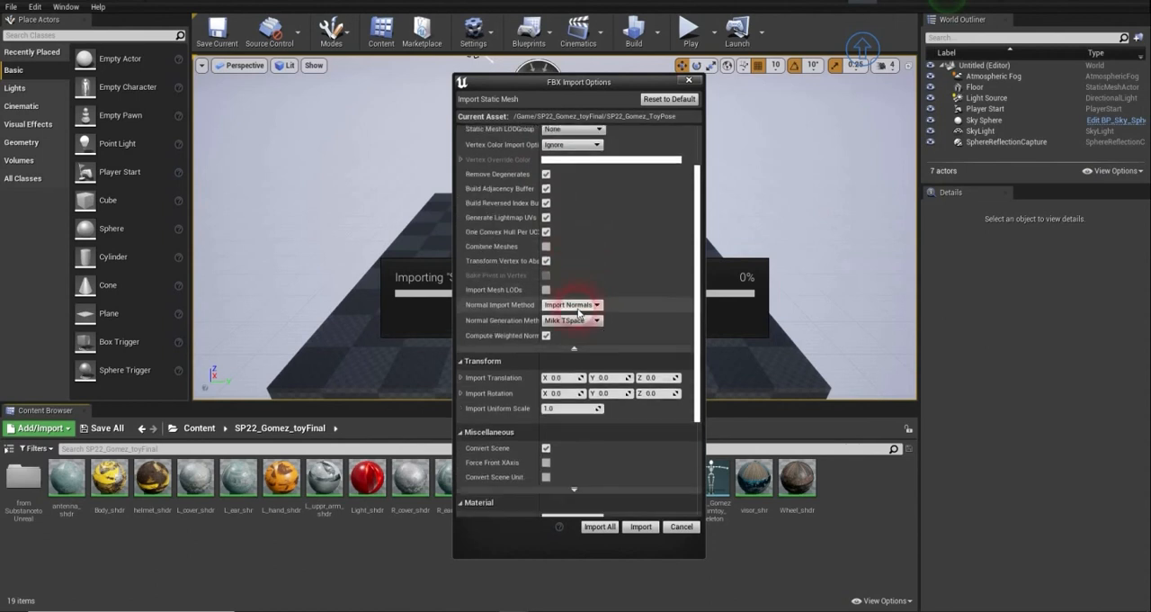
pyautogui.scroll(-3, 578, 310)
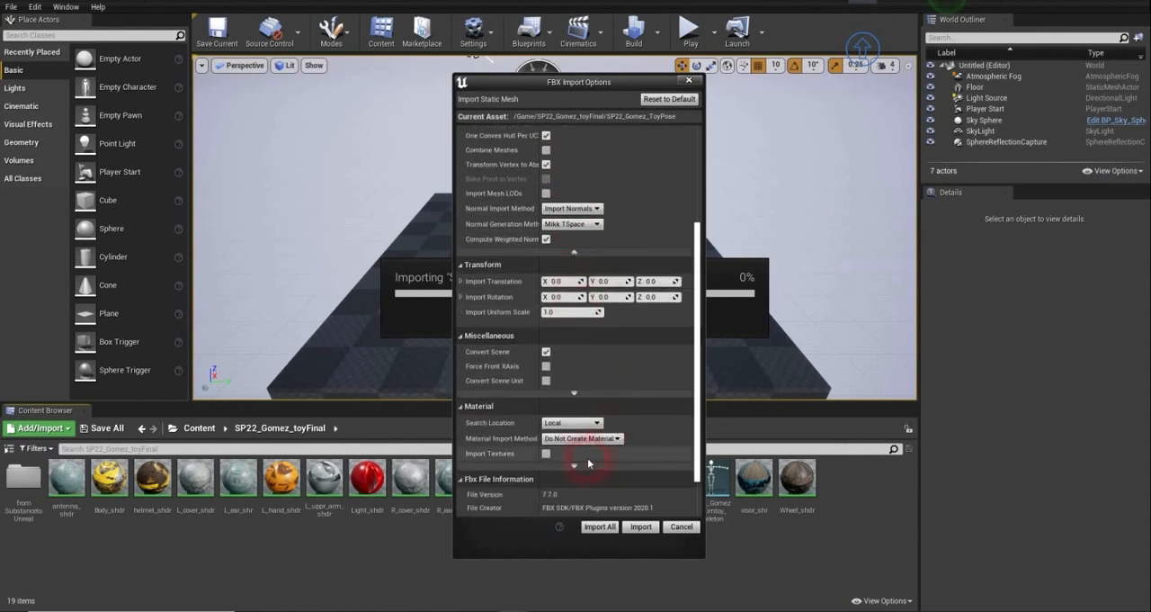
pyautogui.click(583, 438)
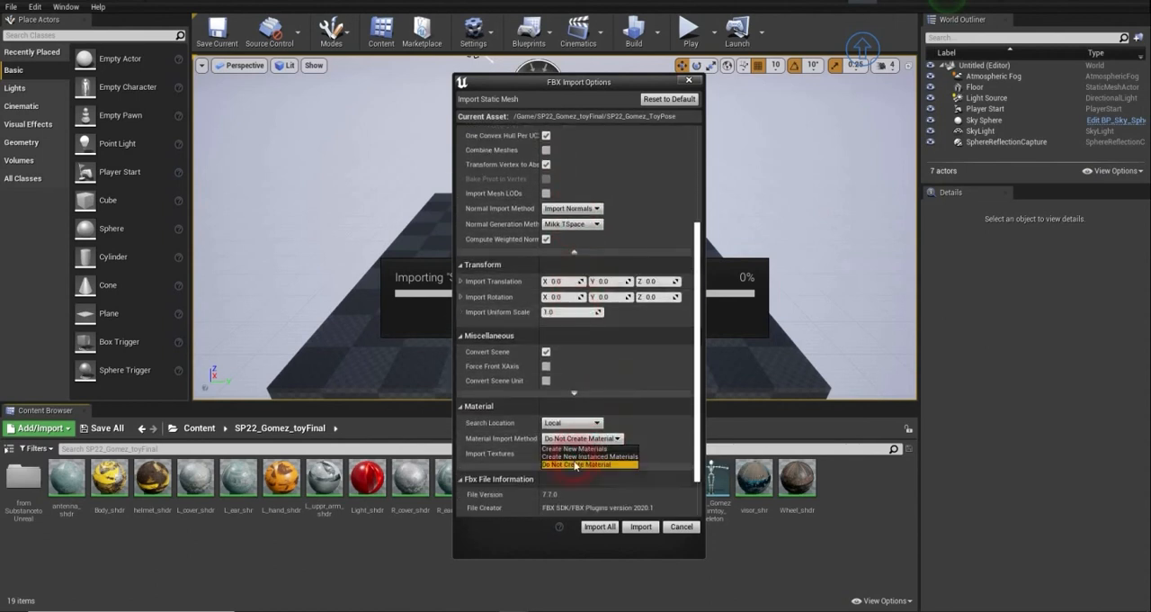
pyautogui.click(576, 465)
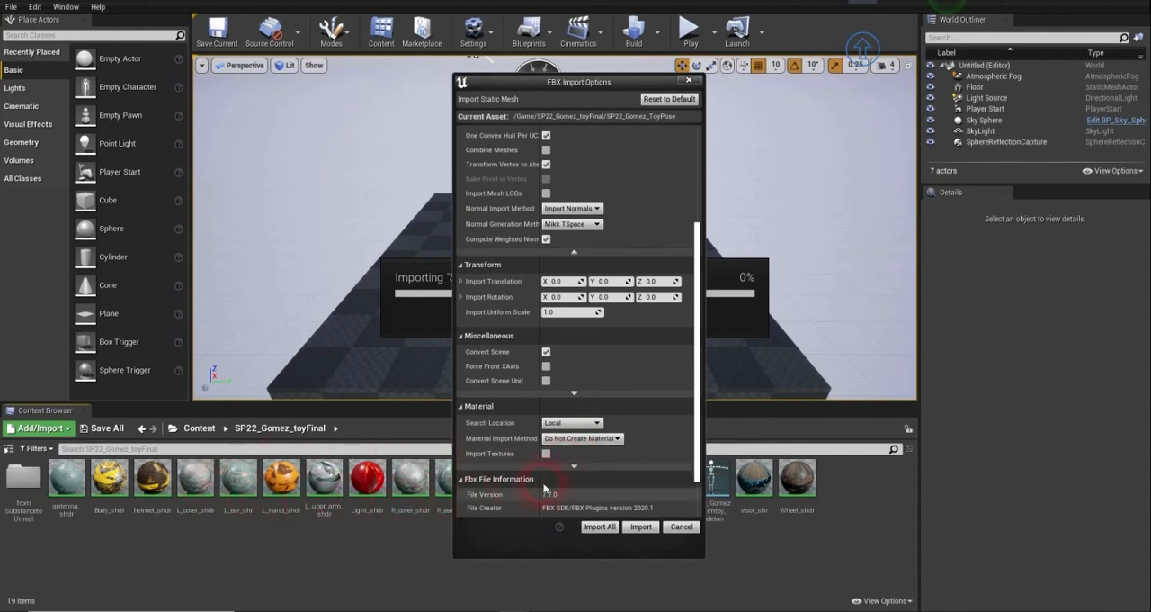
pyautogui.click(602, 527)
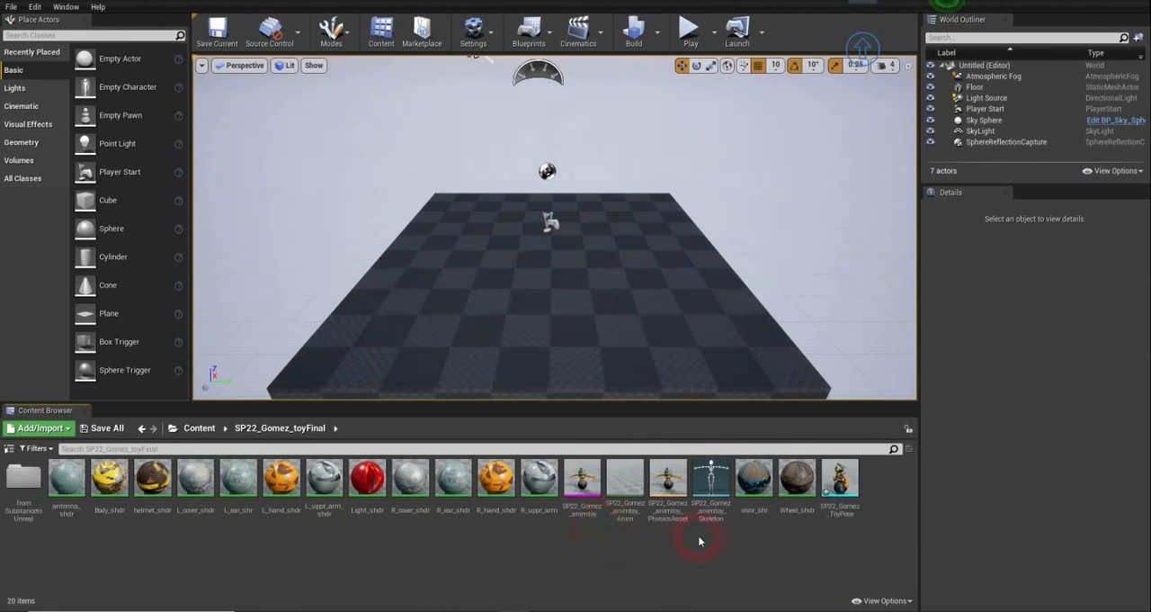
# - Open the imported ToyPose static mesh, inspect its pose and materials from several angles and distances, and close its editor
pyautogui.moveTo(854, 487)
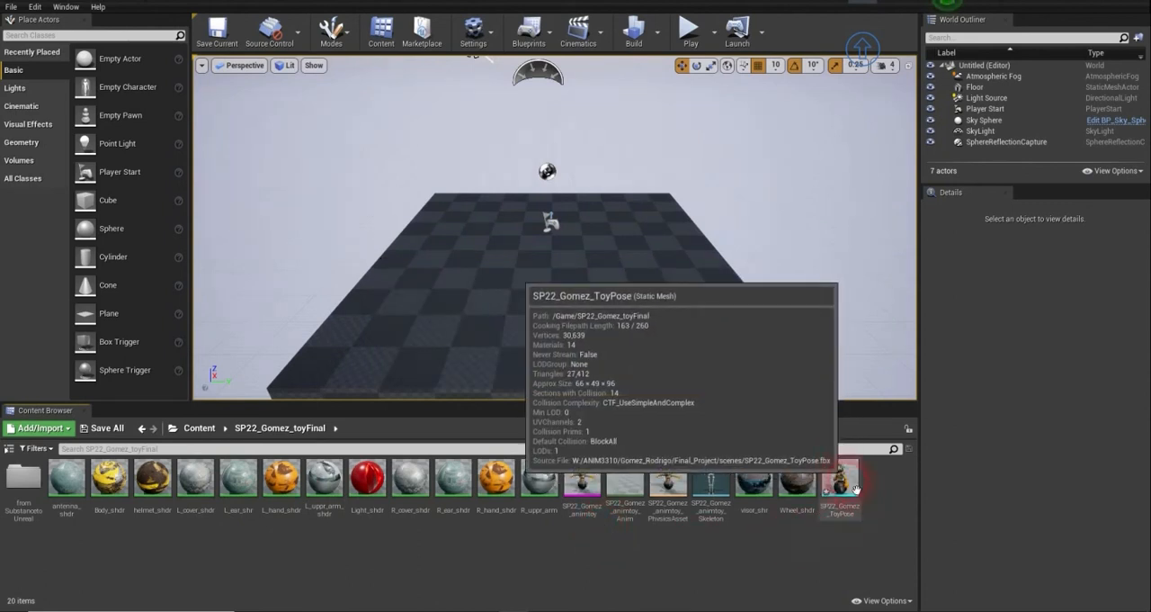
pyautogui.doubleClick(855, 487)
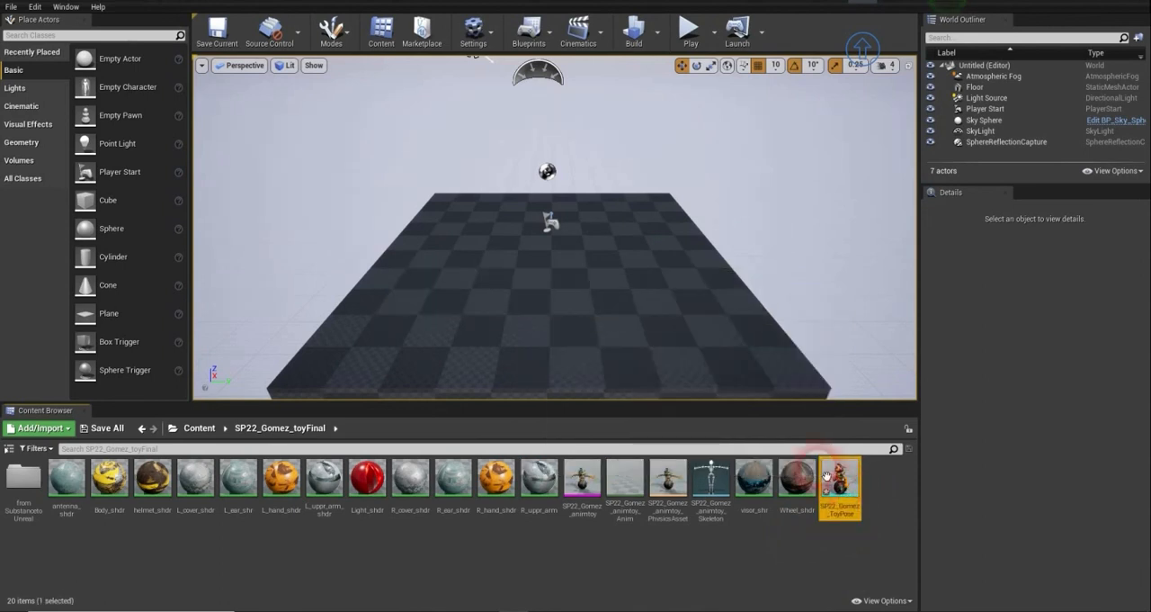
pyautogui.scroll(10, 404, 289)
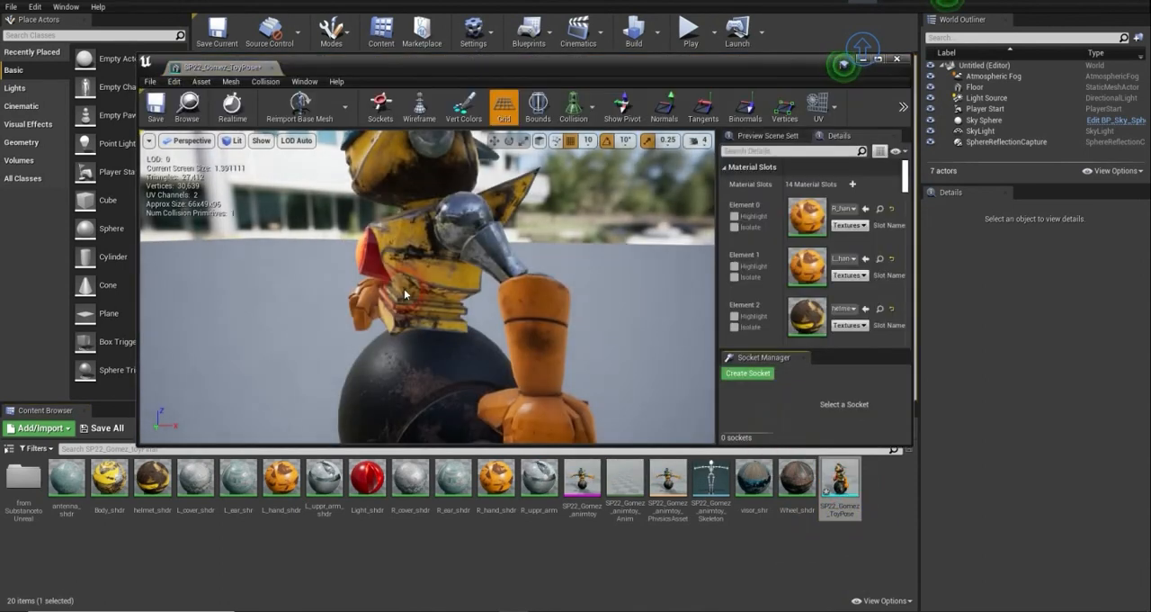
pyautogui.moveTo(459, 273); pyautogui.dragTo(560, 210)
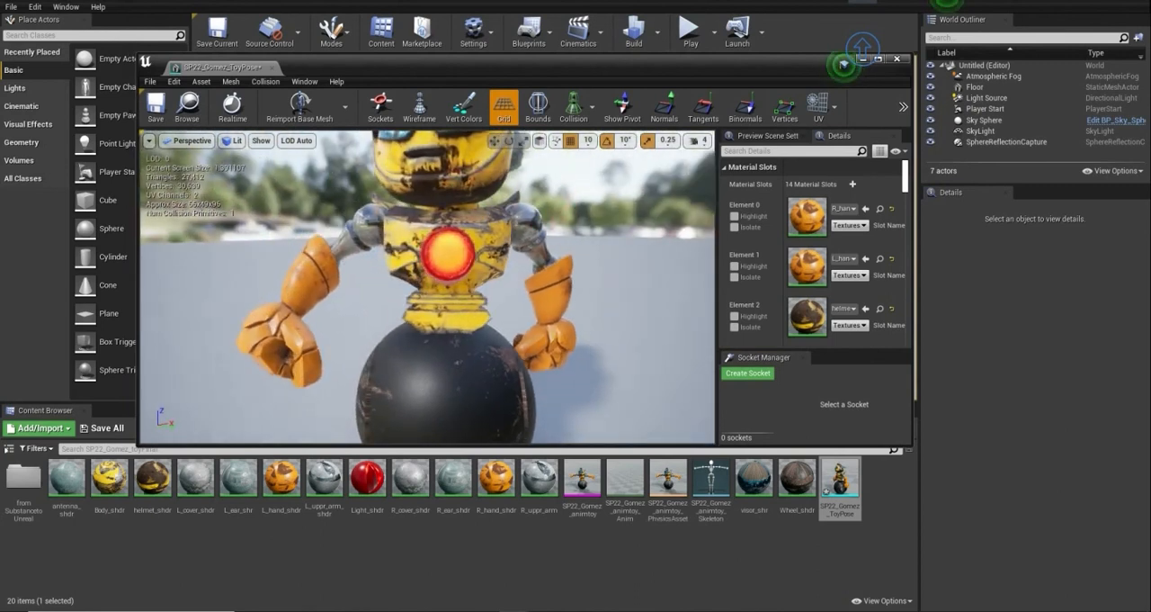
pyautogui.moveTo(479, 226); pyautogui.dragTo(480, 293)
pyautogui.scroll(-6, 480, 226)
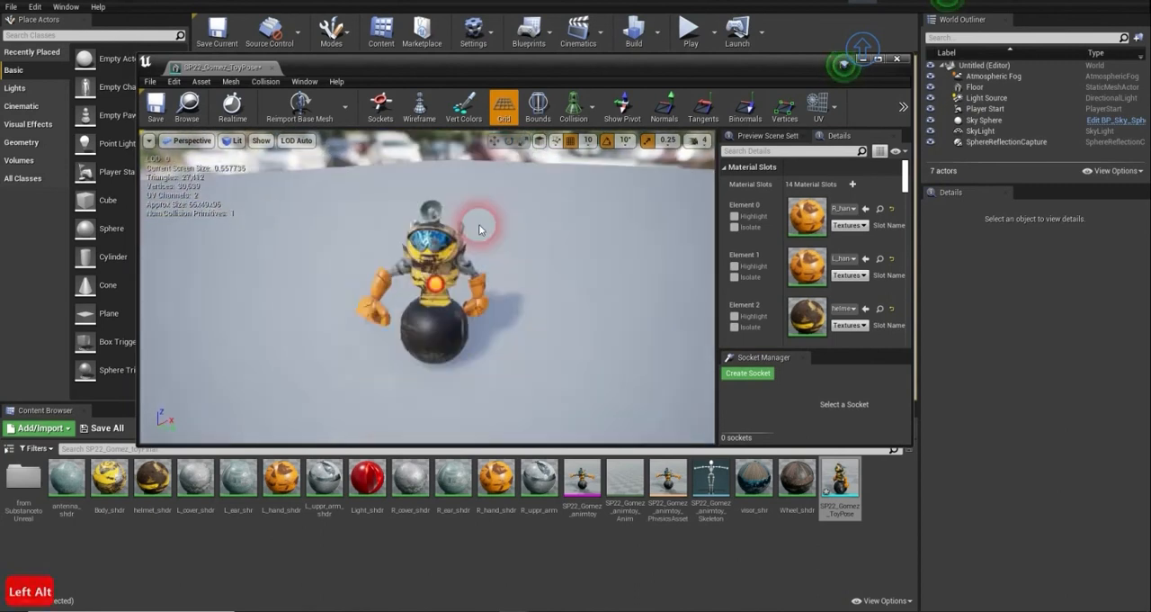
pyautogui.scroll(-5, 478, 228)
pyautogui.scroll(10, 478, 228)
pyautogui.scroll(-5, 478, 228)
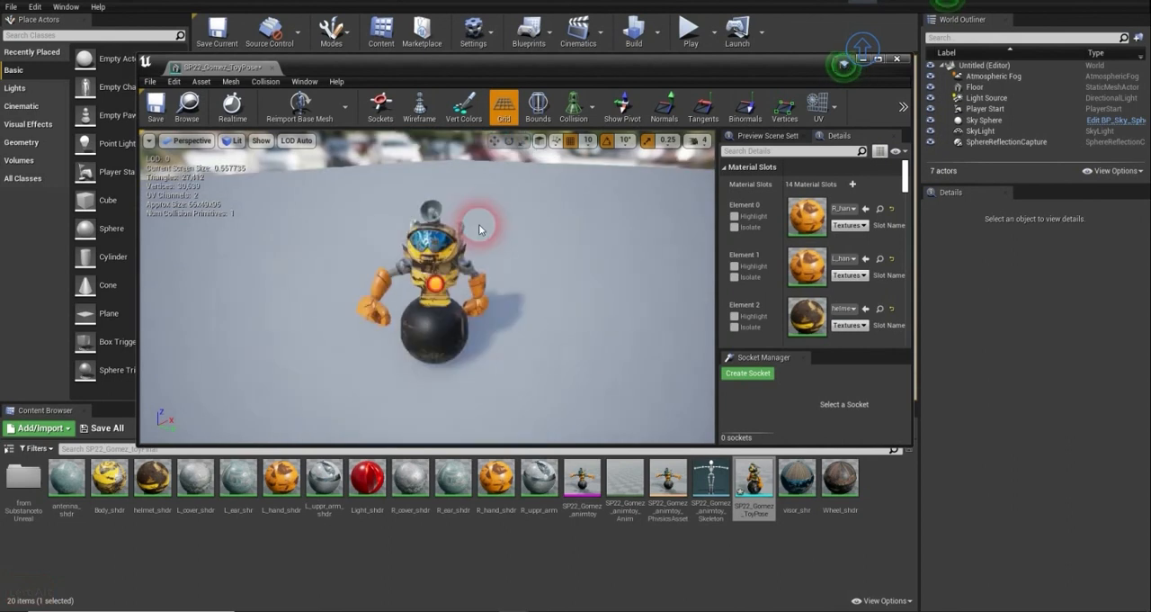
pyautogui.click(897, 60)
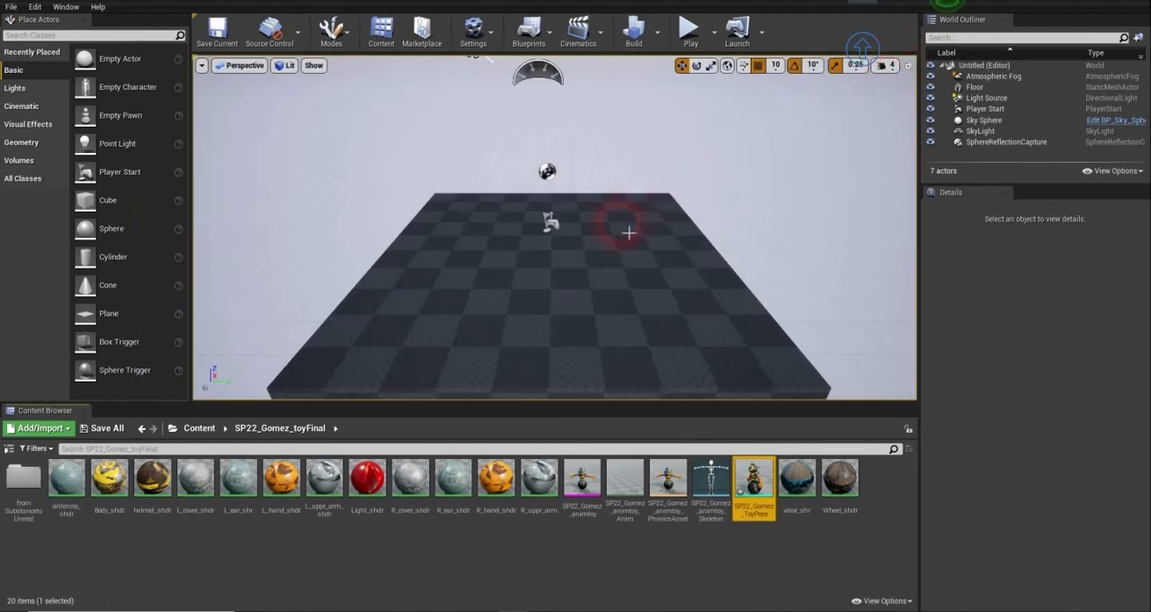
# - Place the ToyPose static mesh on the floor in the level and set its location to X 0, Y 0, Z 0
pyautogui.moveTo(688, 337)
pyautogui.keyDown('alt'); pyautogui.mouseDown()
pyautogui.moveTo(652, 335)
pyautogui.moveTo(668, 337)
pyautogui.mouseUp(); pyautogui.keyUp('alt')
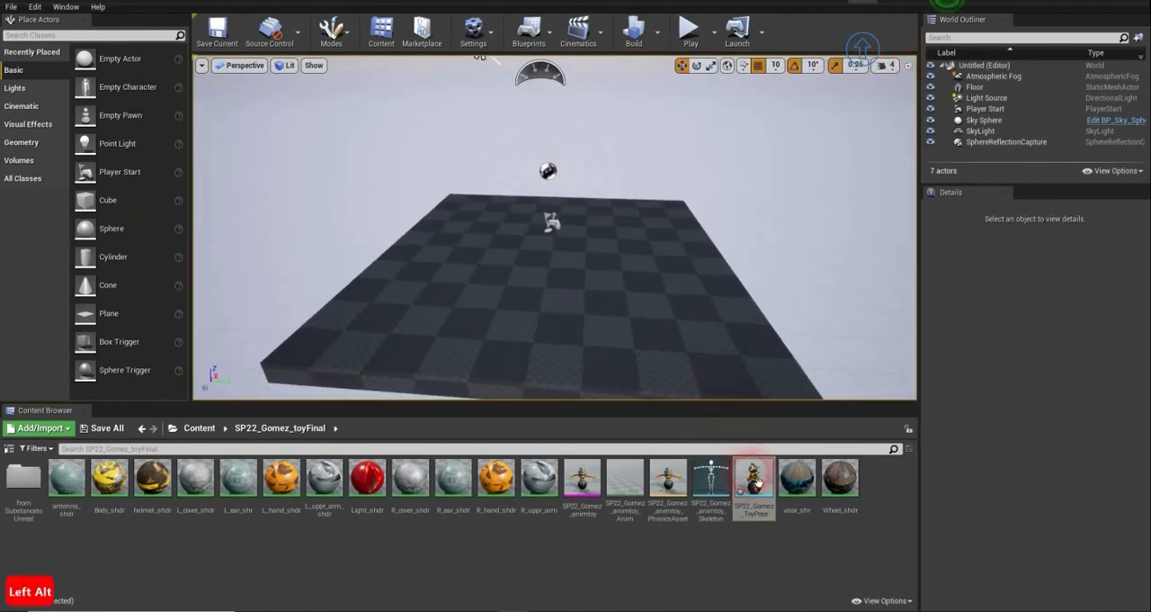
pyautogui.moveTo(758, 483); pyautogui.dragTo(621, 321)
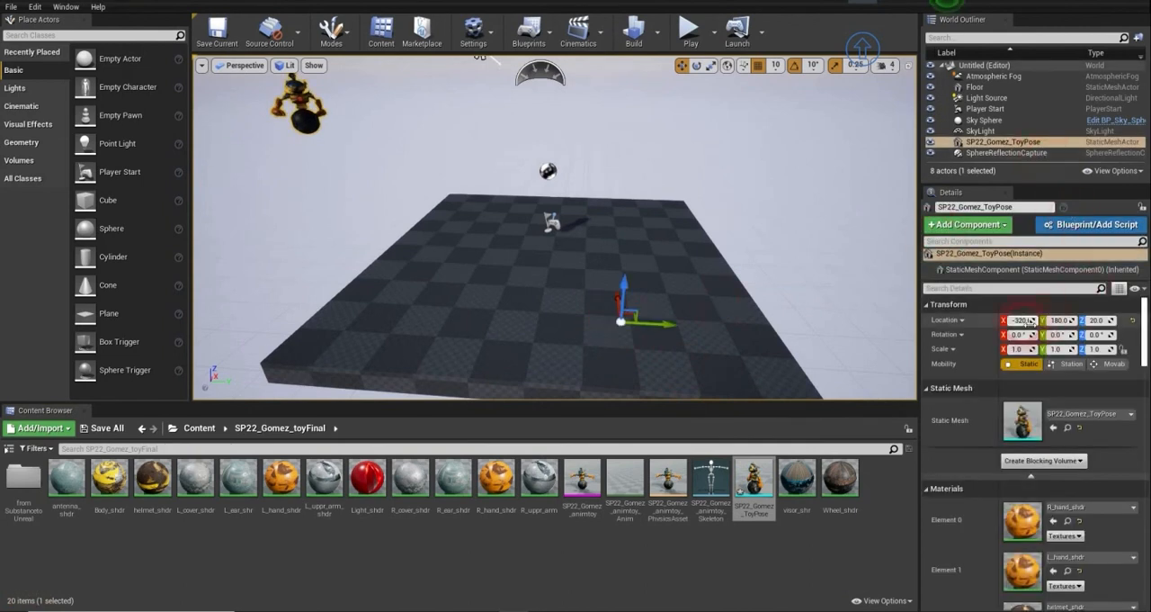
pyautogui.write('0')
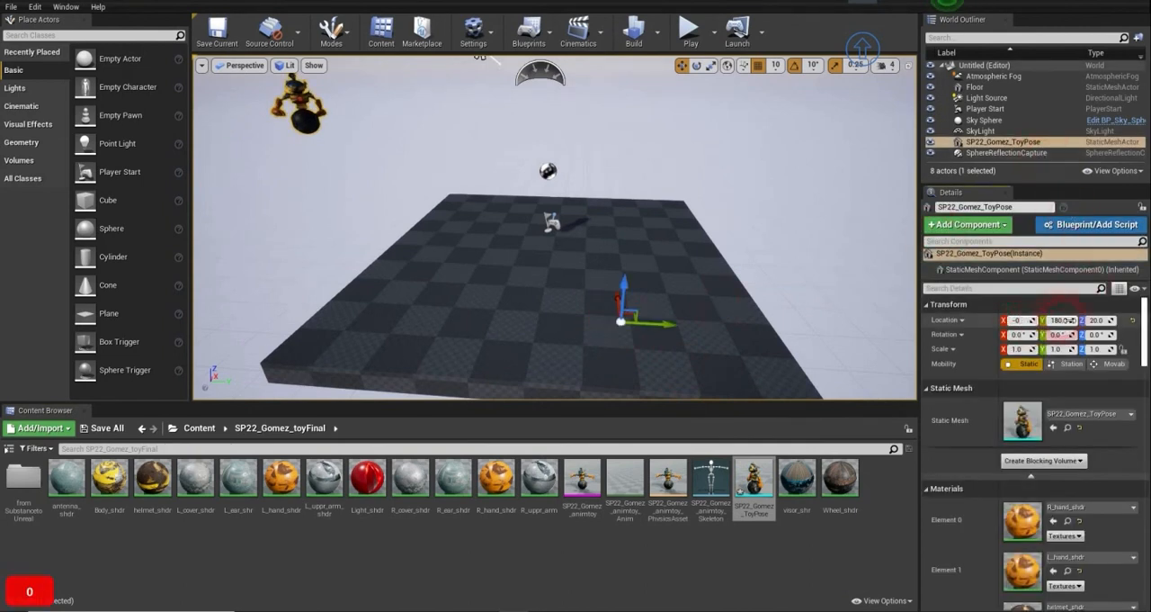
pyautogui.click(1063, 320)
pyautogui.write('0')
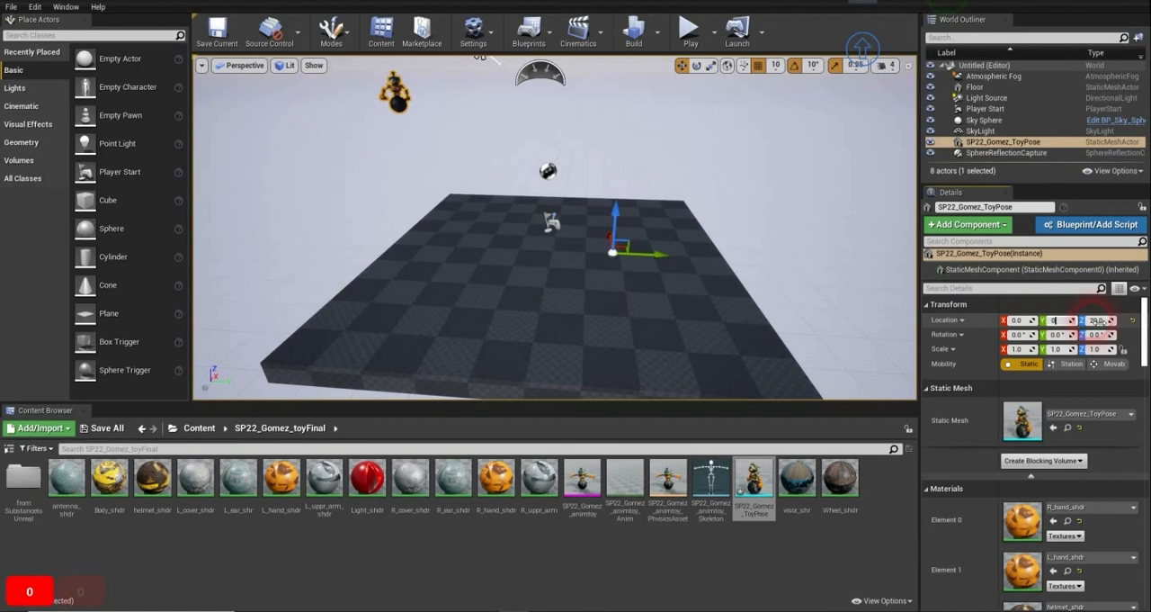
pyautogui.click(1096, 320)
pyautogui.press('Return')
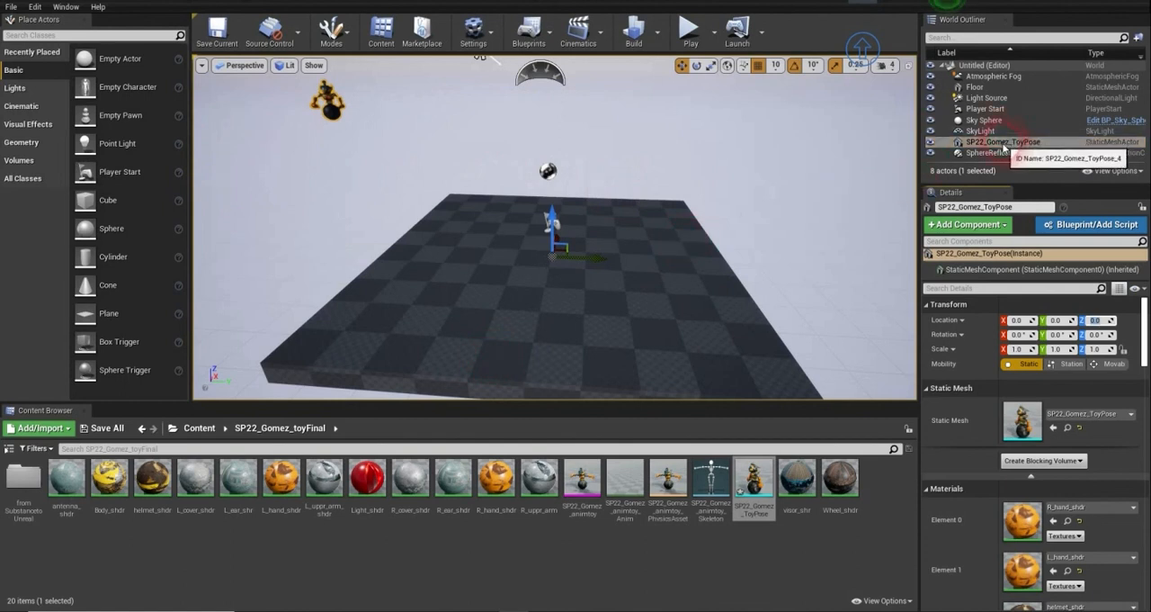
# - Delete the placed ToyPose actor from the level
pyautogui.click(1005, 143)
pyautogui.press('Delete')
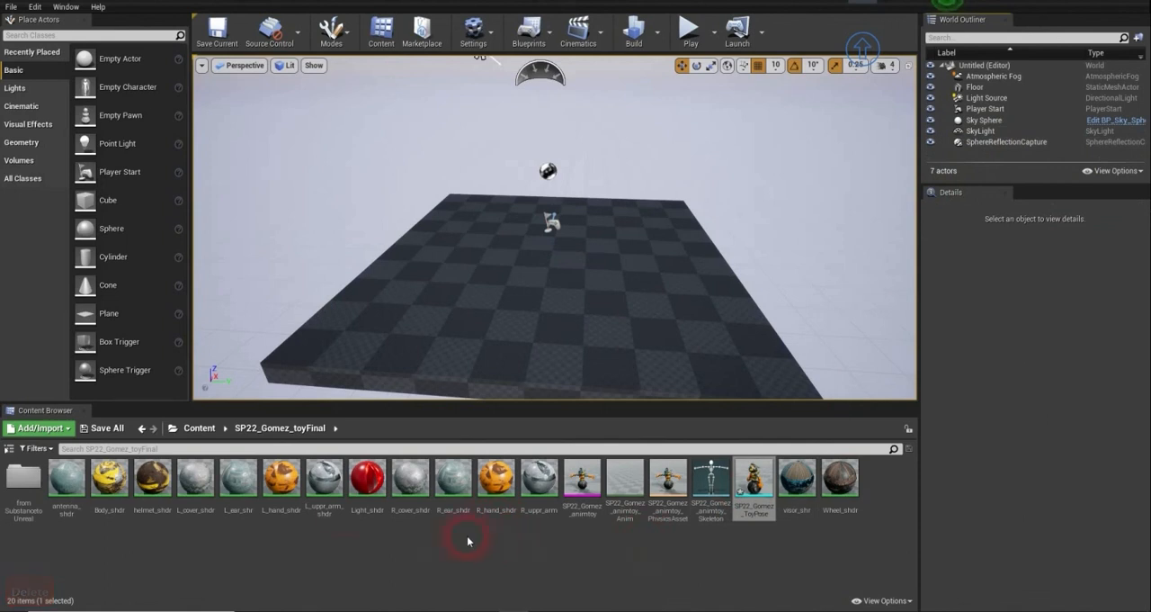
# - Return to the root Content folder and start migrating the toyFinal folder to another project
pyautogui.click(200, 428)
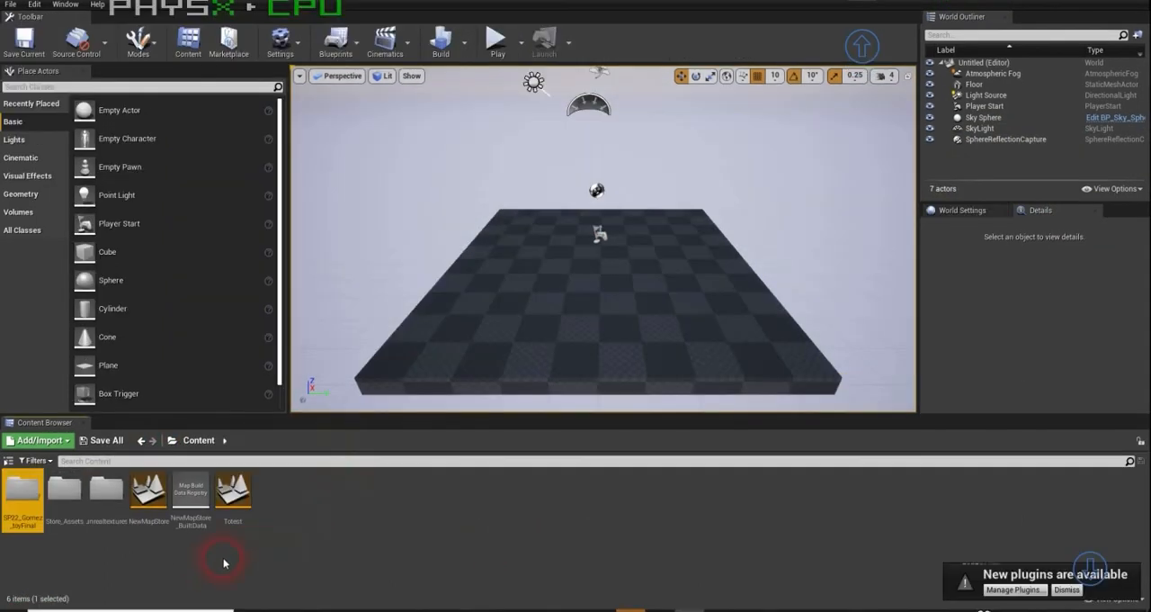
pyautogui.click(224, 563)
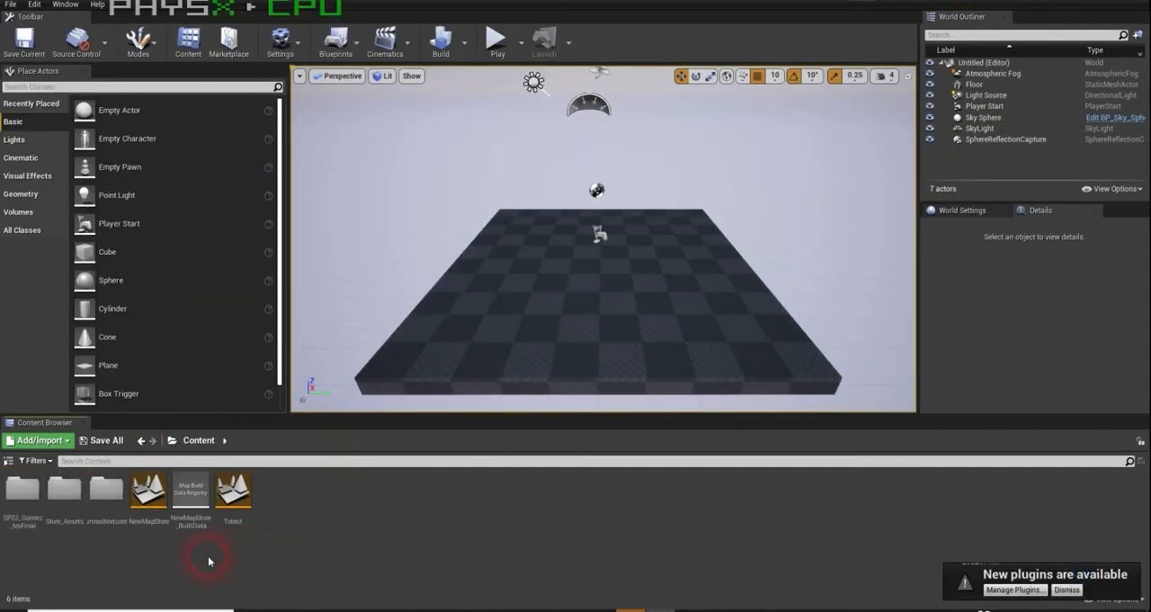
pyautogui.click(25, 490)
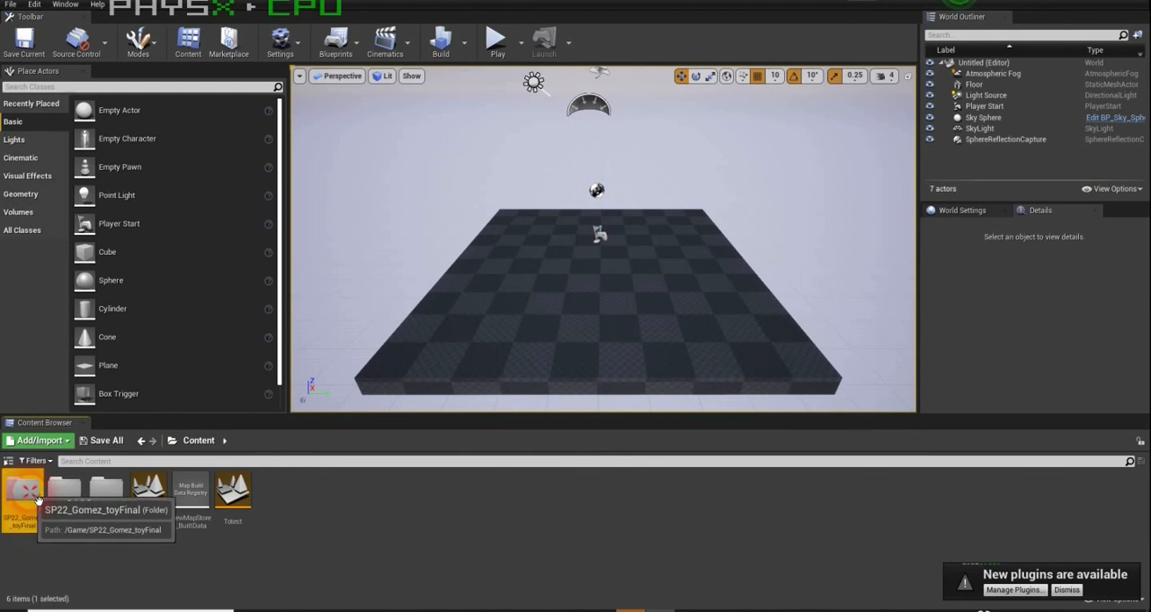
pyautogui.rightClick(37, 499)
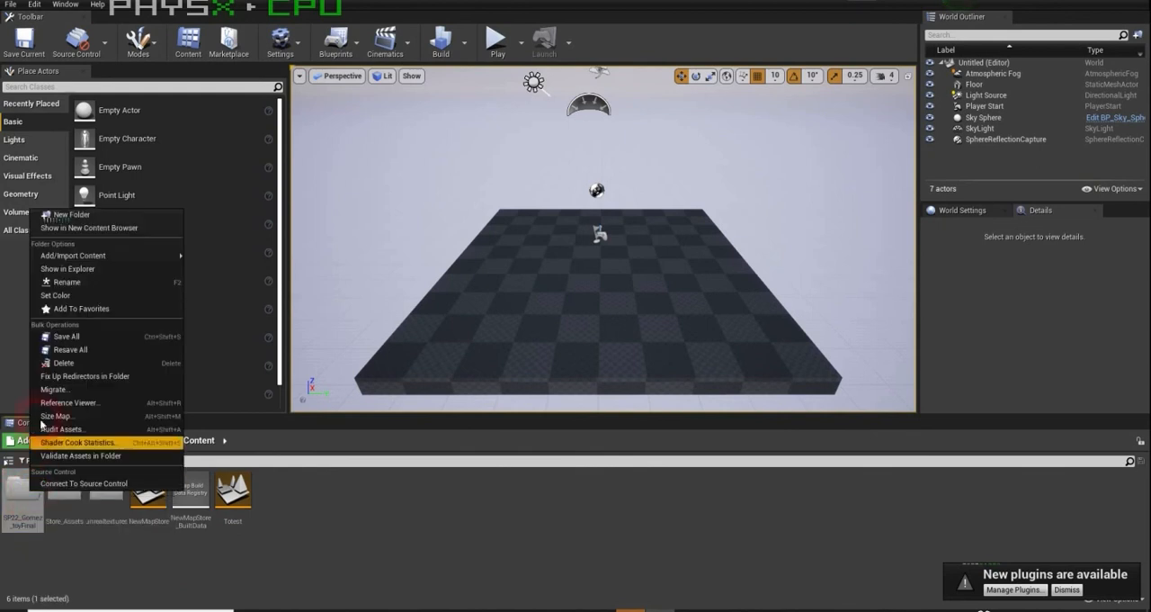
pyautogui.click(61, 391)
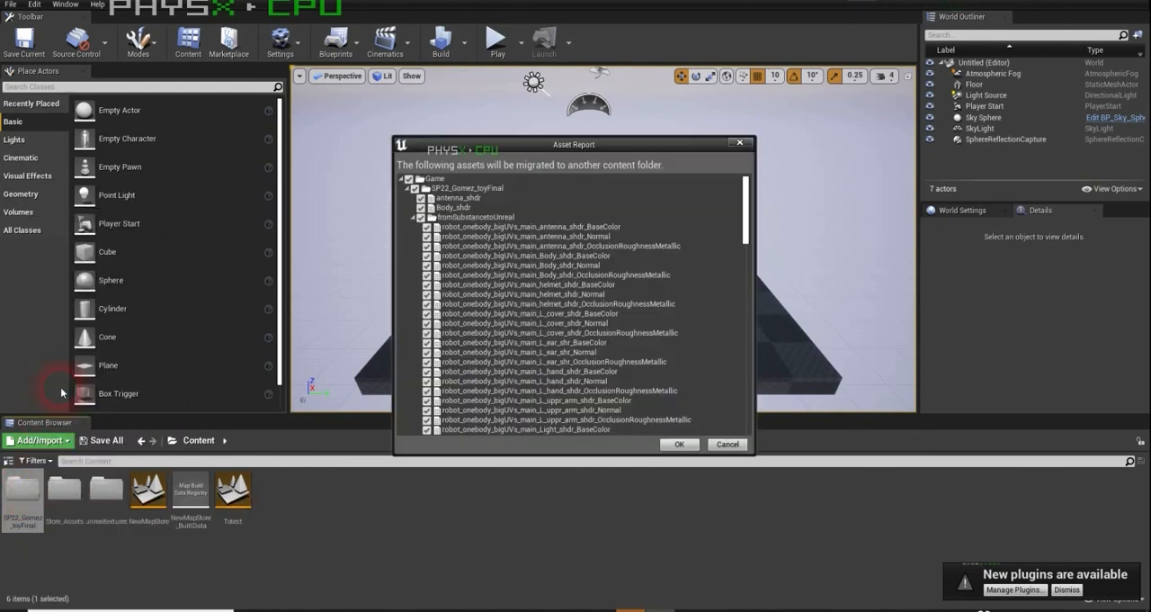
# - Review the full list of assets in the migration report and accept it with everything included
pyautogui.scroll(-2, 553, 269)
pyautogui.scroll(-10, 553, 270)
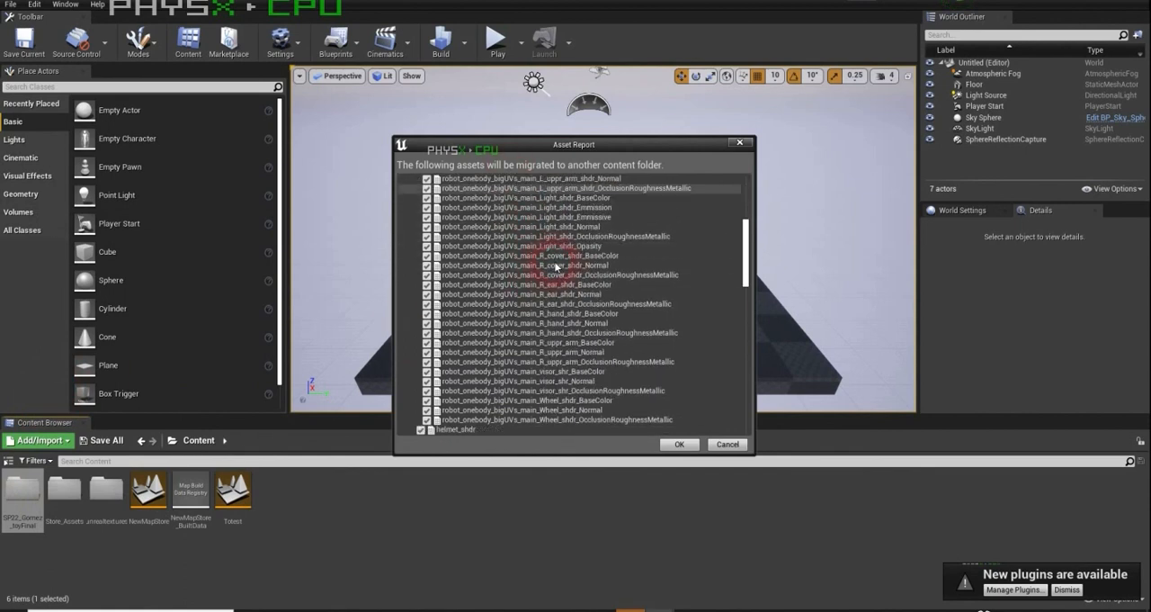
pyautogui.scroll(-1, 565, 306)
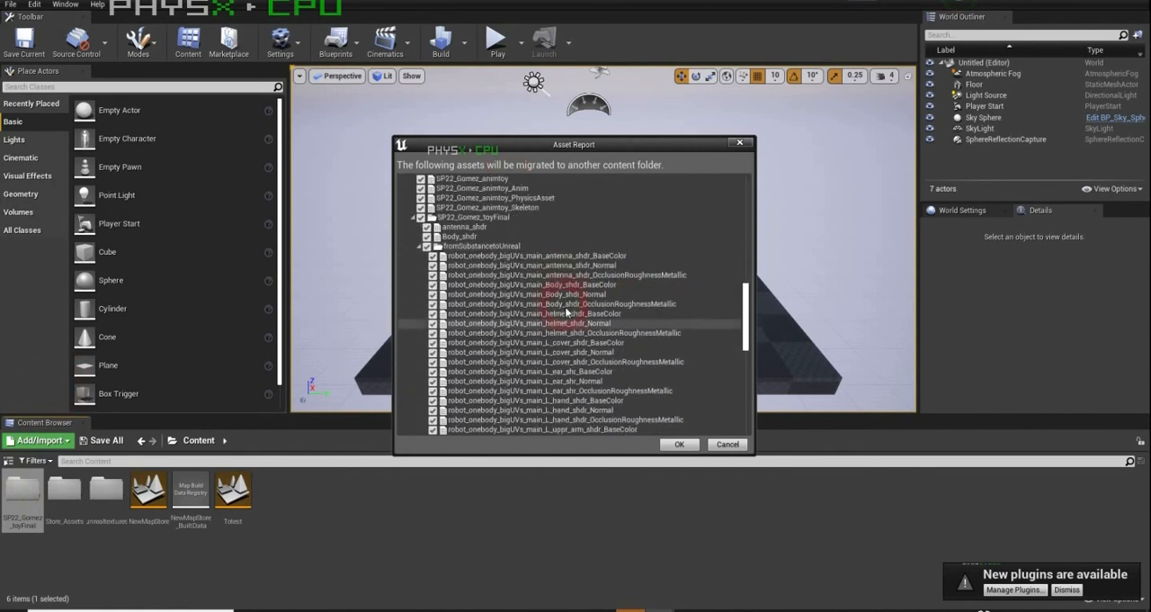
pyautogui.scroll(1, 567, 311)
pyautogui.moveTo(746, 326); pyautogui.dragTo(737, 421)
pyautogui.click(687, 446)
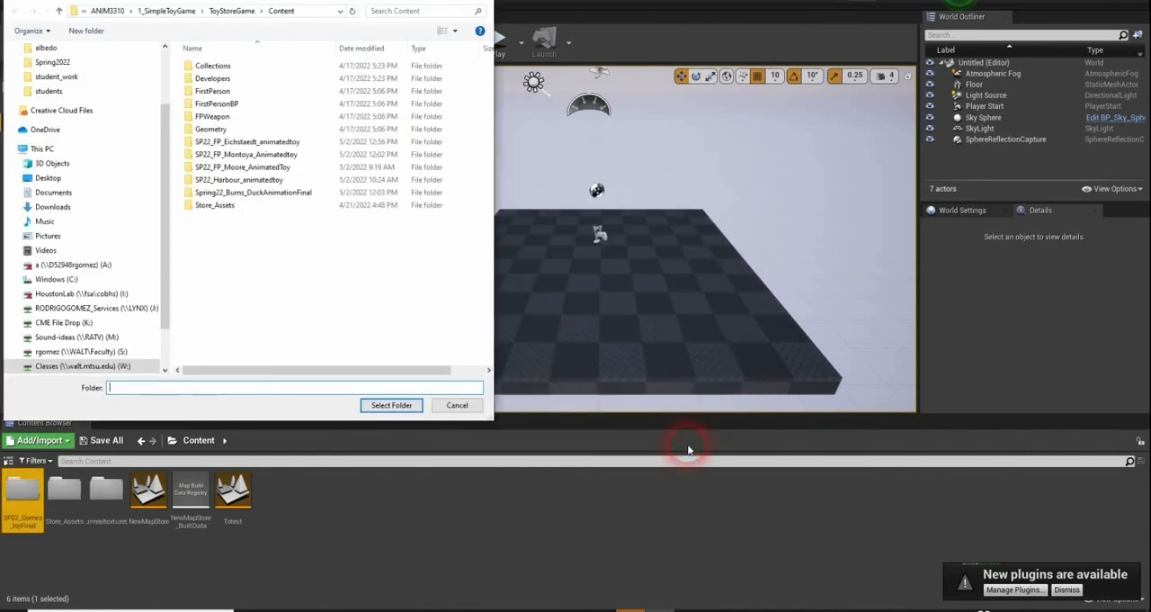
# - Migrate the assets into the Content folder of ToyStoreGame, found under ANIM3310 and 1_SimpleToyGame
pyautogui.click(324, 303)
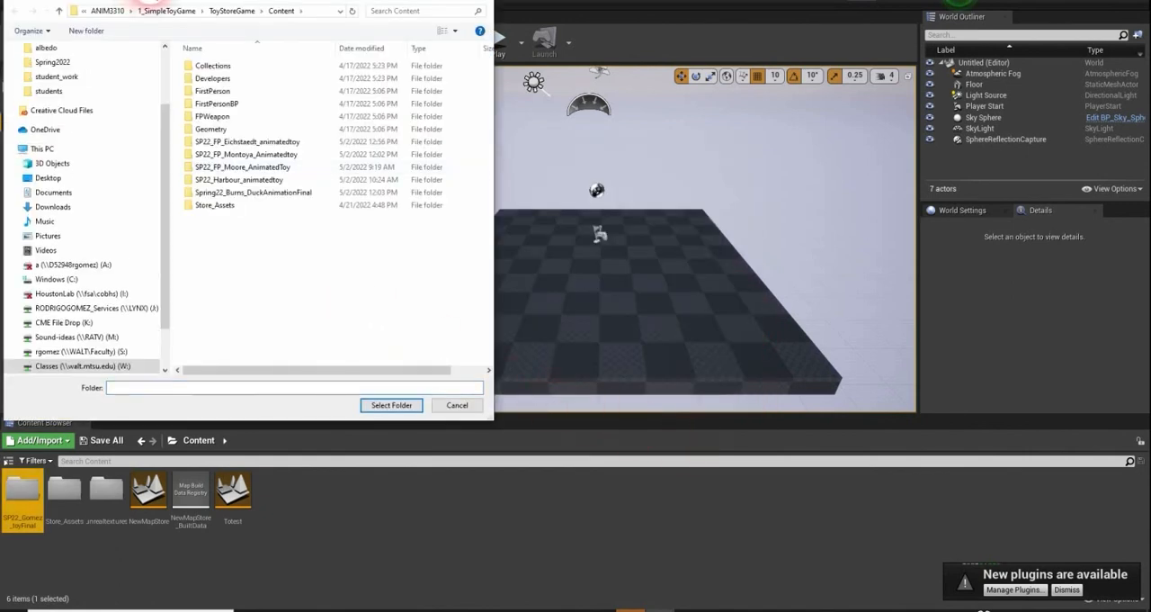
pyautogui.click(115, 15)
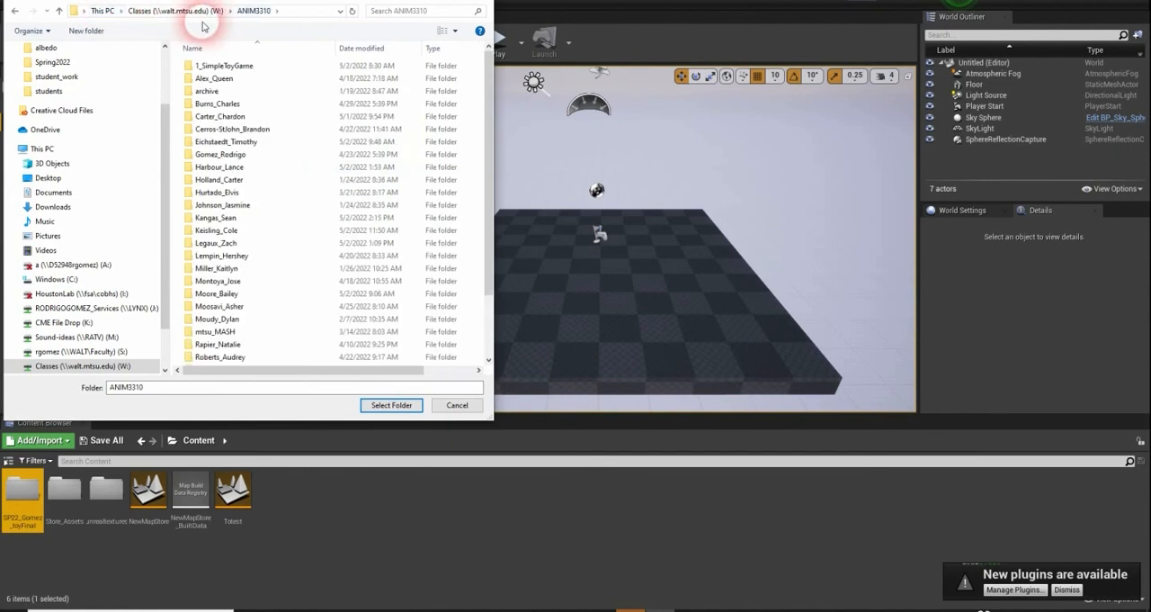
pyautogui.click(230, 68)
pyautogui.doubleClick(230, 67)
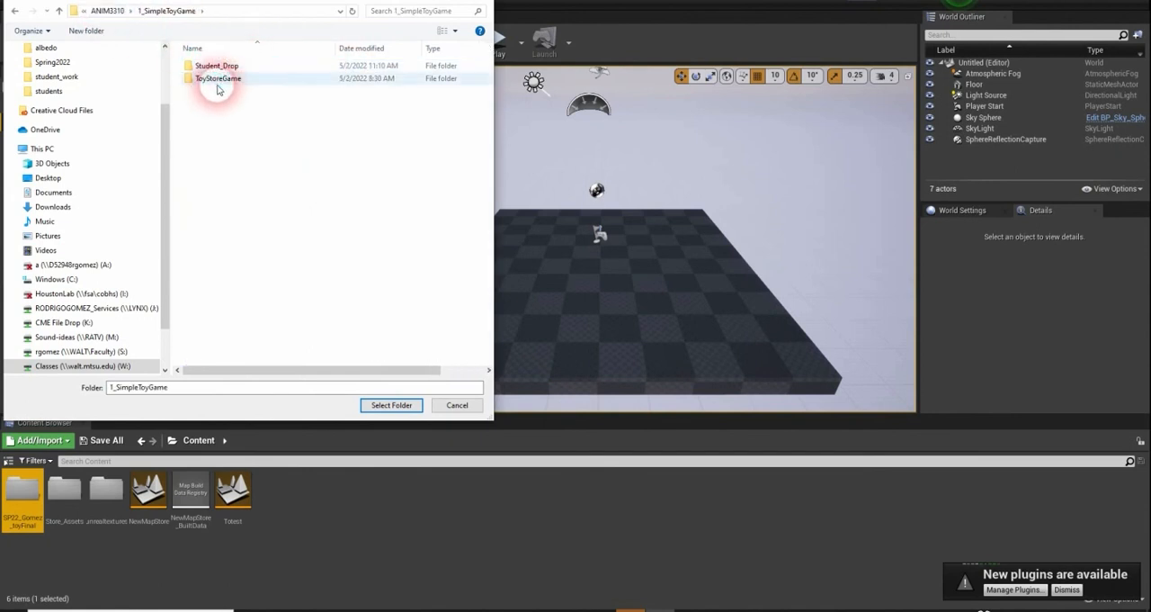
pyautogui.click(216, 81)
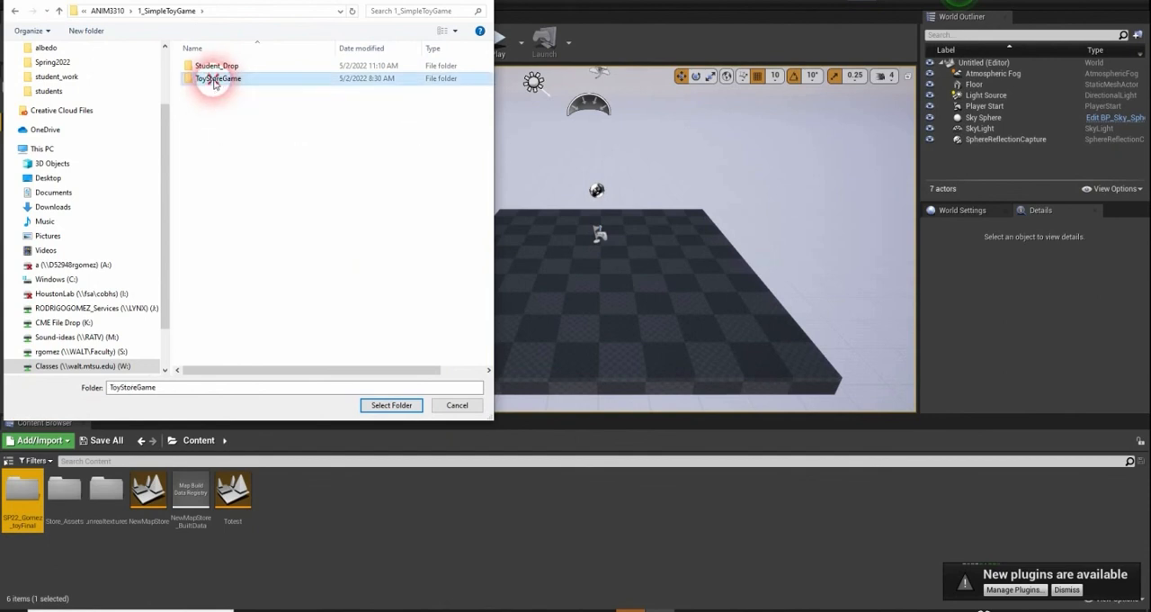
pyautogui.doubleClick(215, 78)
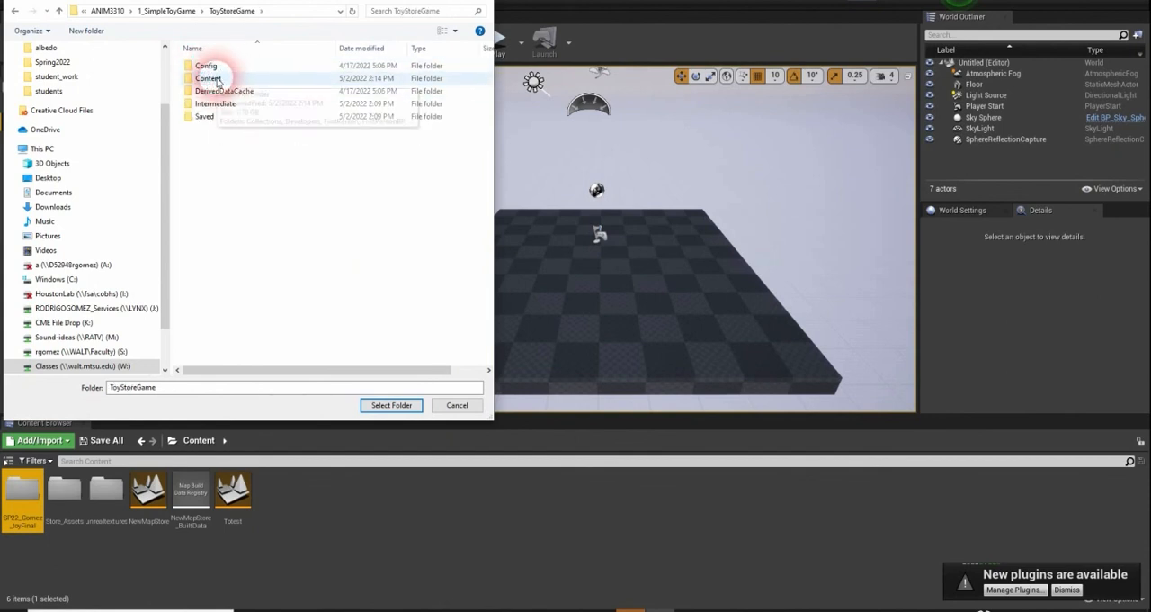
pyautogui.doubleClick(209, 78)
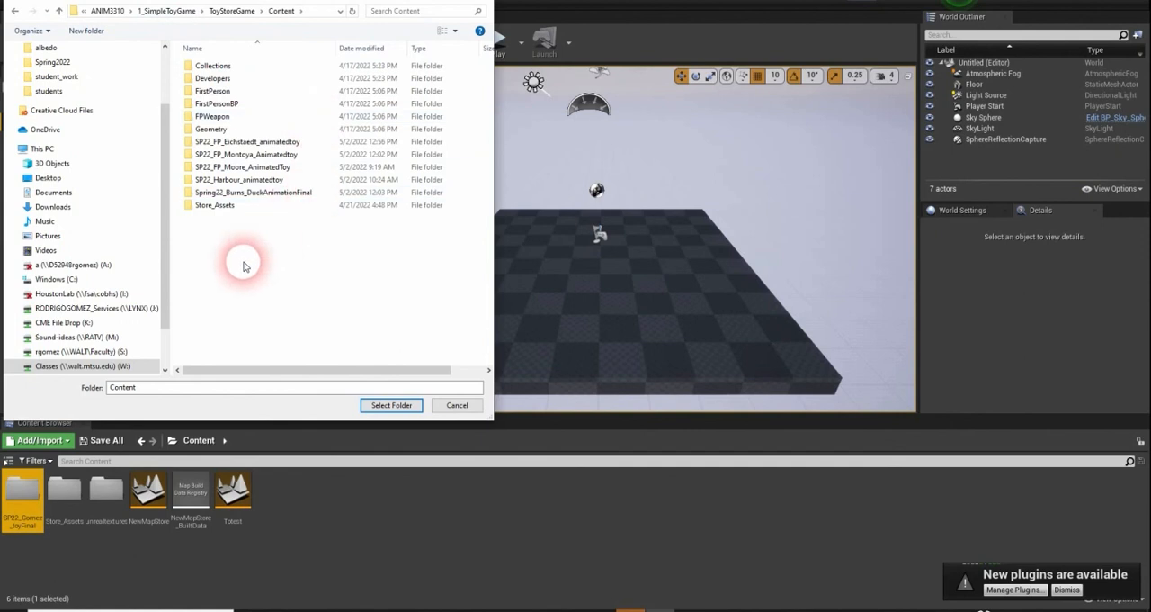
pyautogui.click(396, 405)
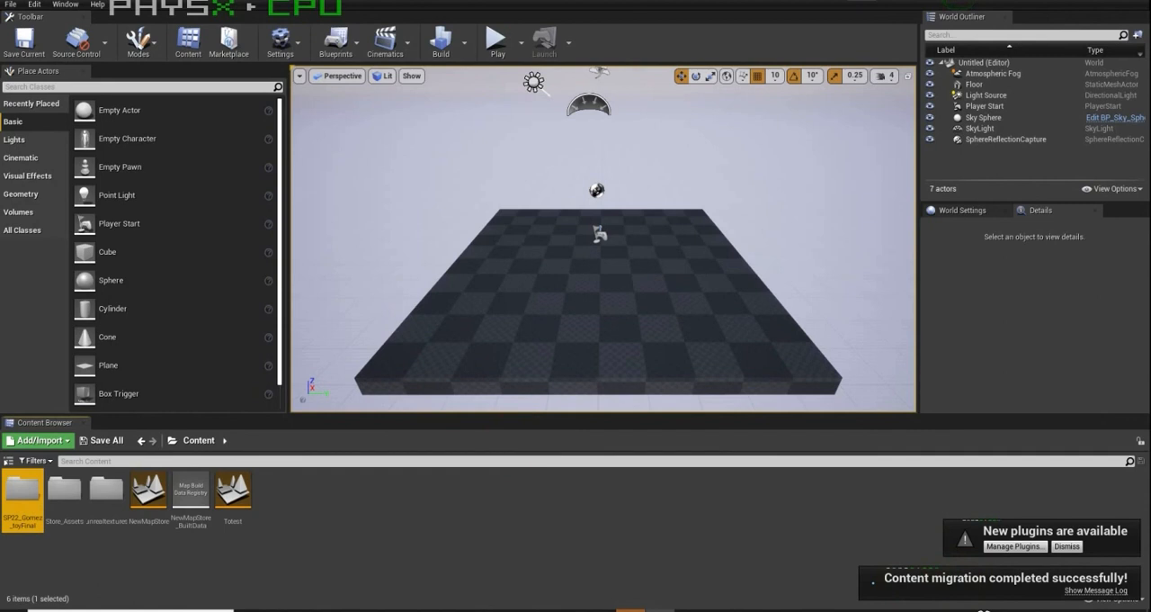
# - Switch to File Explorer, check the migrated toyFinal folder's files in ToyStoreGame's Content folder, and close the window
pyautogui.click(425, 610)
pyautogui.moveTo(277, 169); pyautogui.dragTo(525, 122)
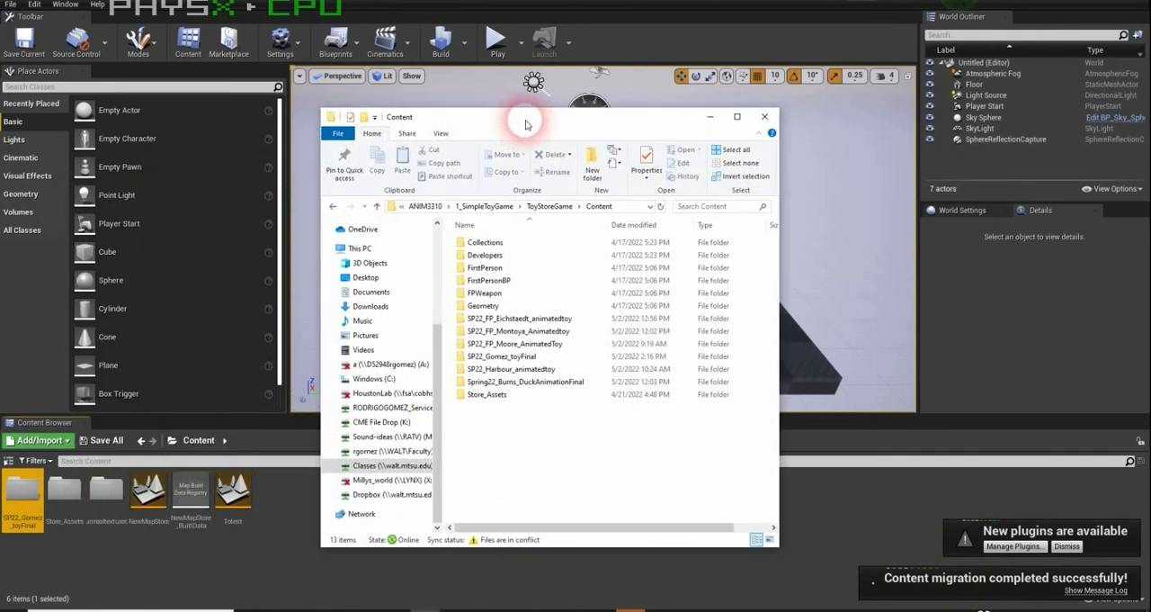
pyautogui.click(511, 428)
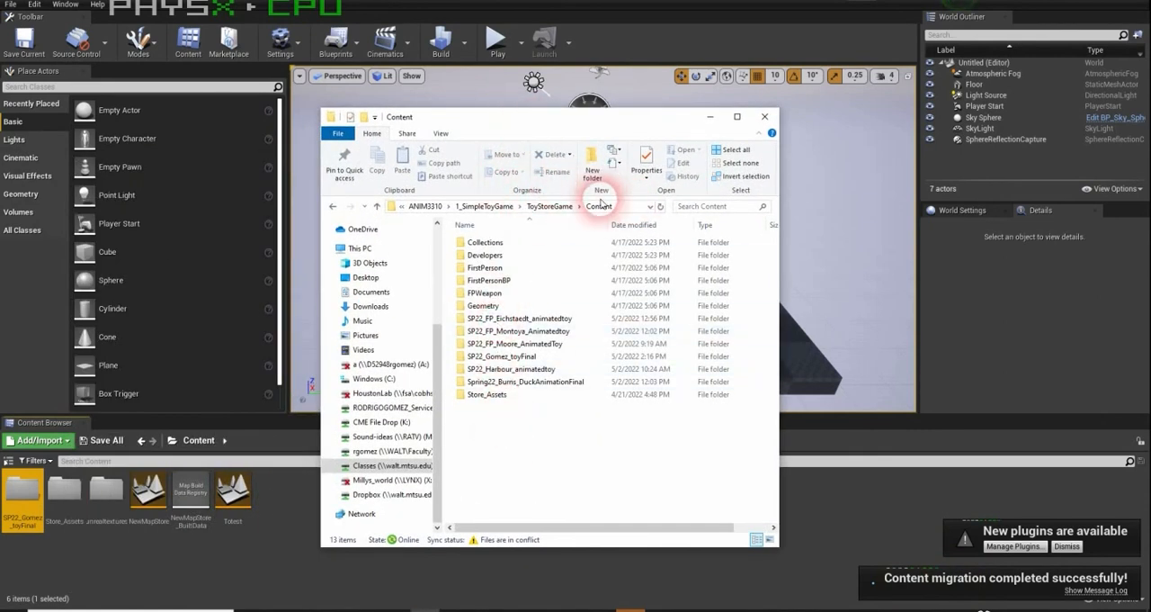
pyautogui.doubleClick(492, 358)
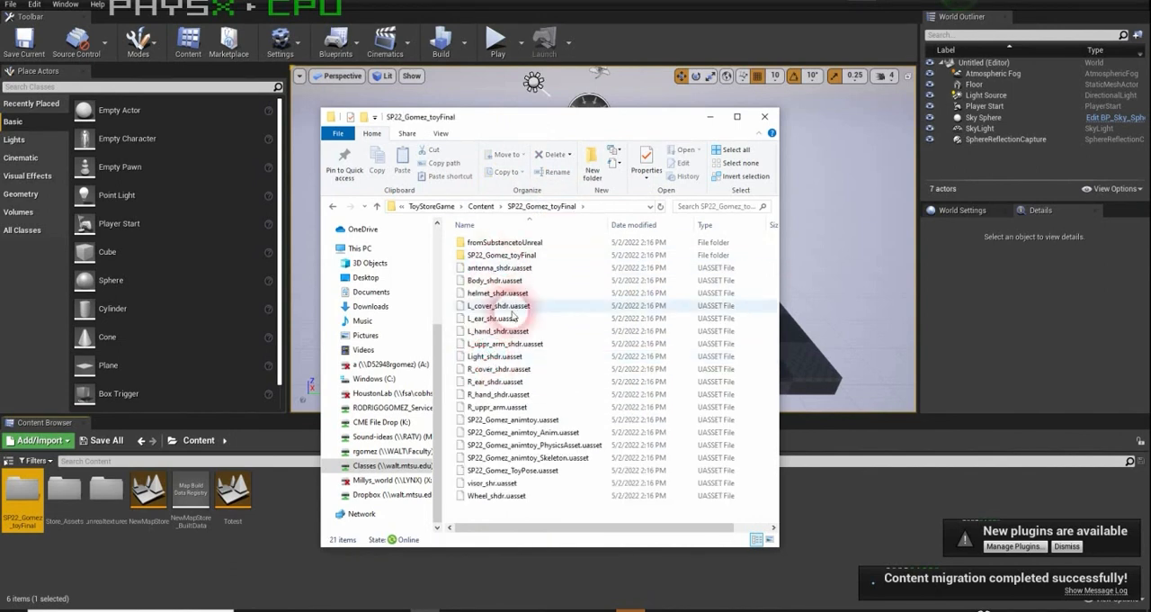
pyautogui.click(764, 116)
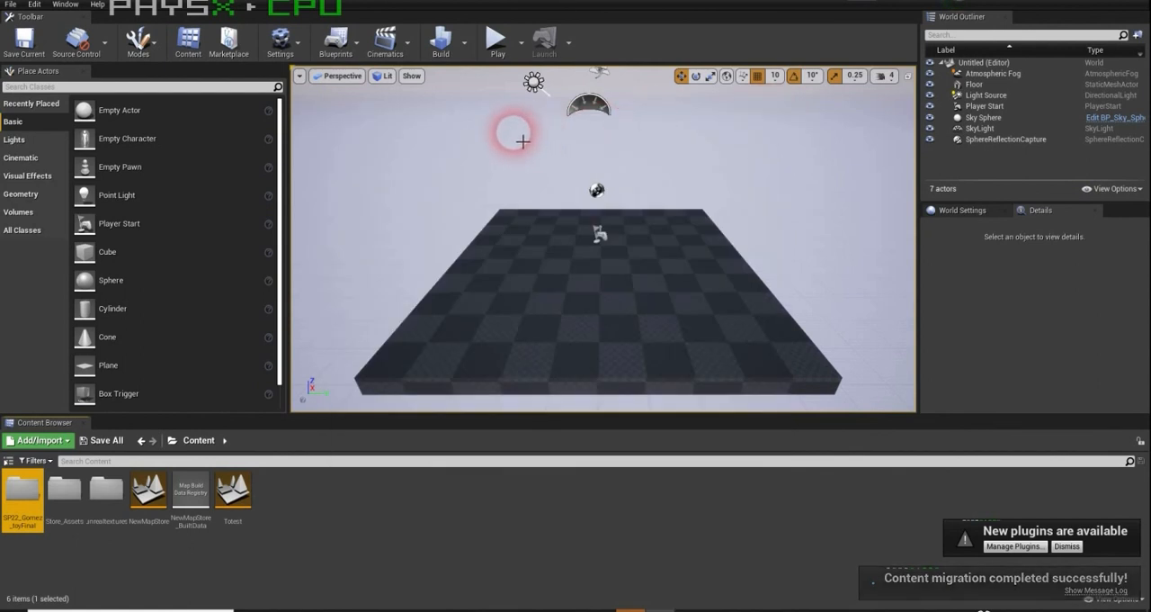